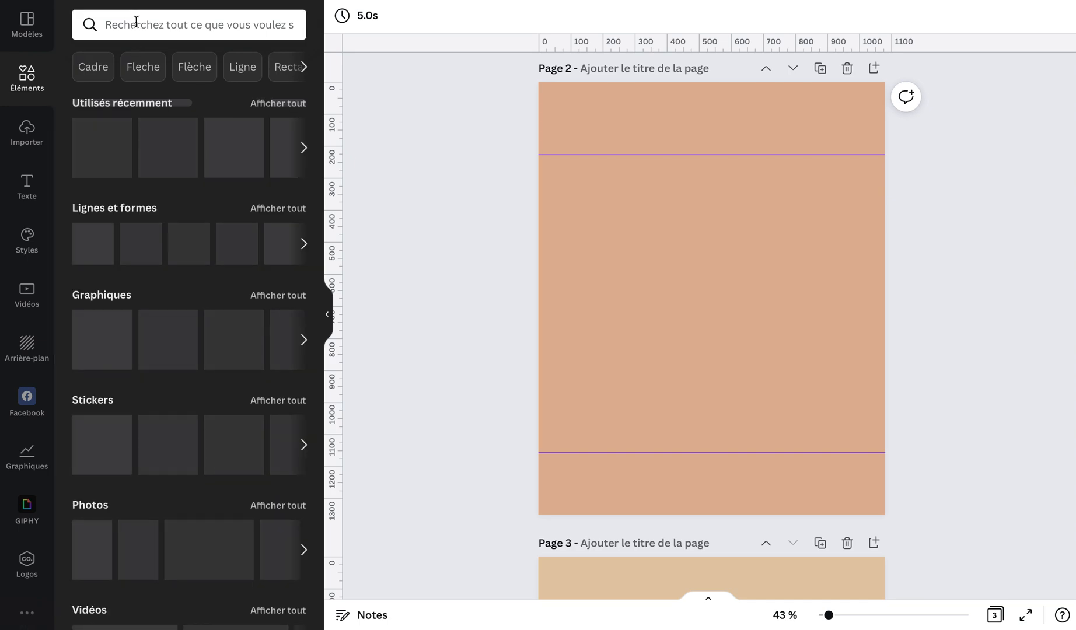
Search the design elements for "cadre".
{"action": "left_click", "coordinate": [136, 25]}
{"action": "type", "text": "ca"}
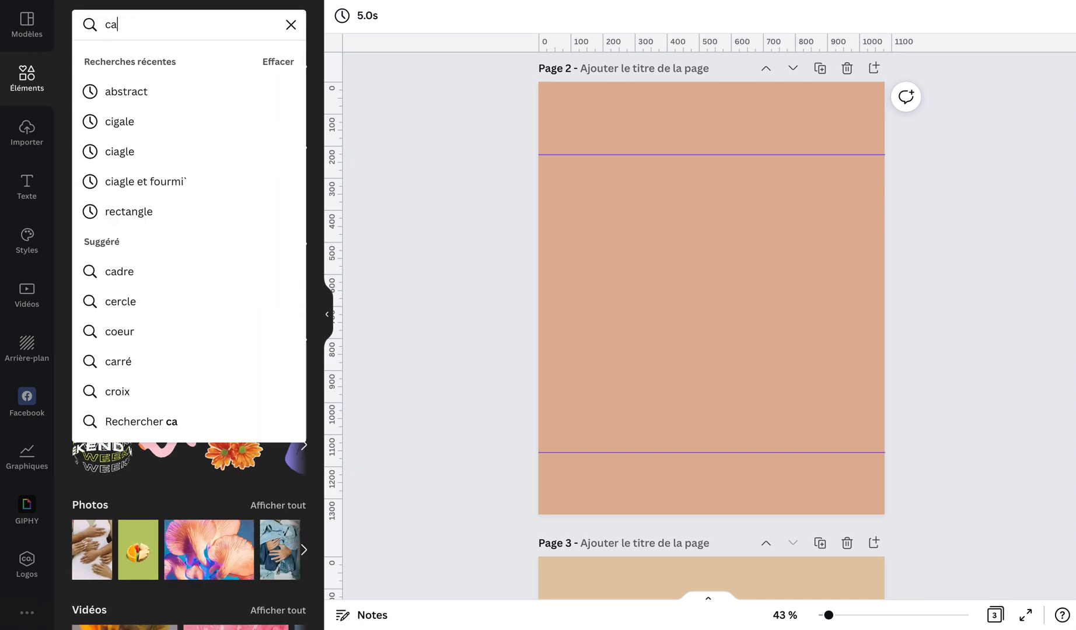
{"action": "type", "text": "dre"}
{"action": "key", "text": "Return"}
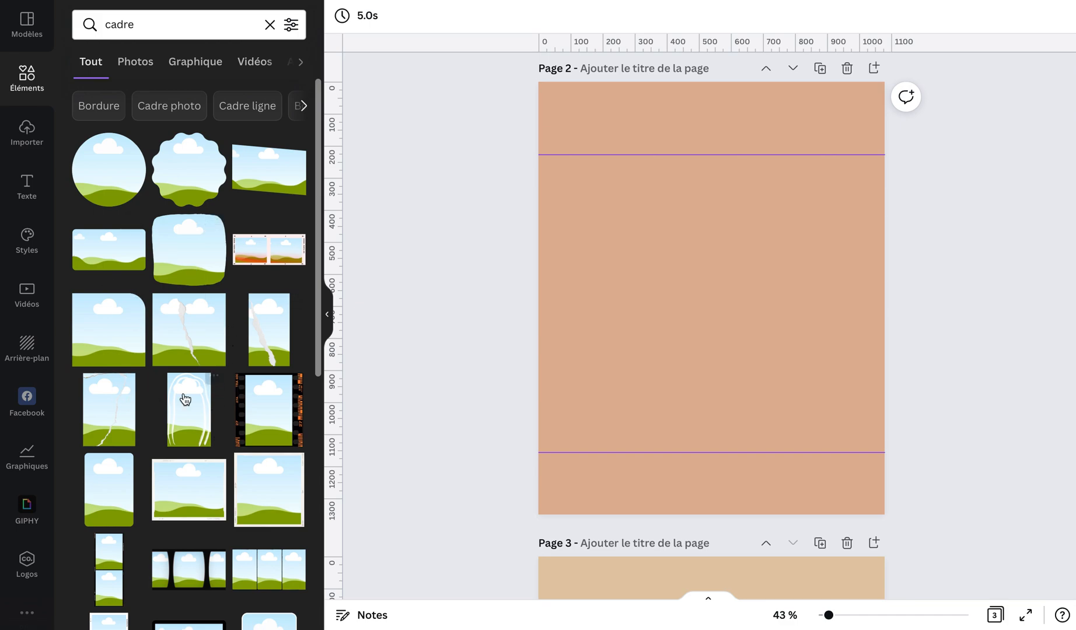
Browse the frame results to examine the available shapes, from basic and torn-edge frames to letter frames.
{"action": "scroll", "coordinate": [185, 399], "scroll_direction": "down", "scroll_amount": 1}
{"action": "scroll", "coordinate": [185, 399], "scroll_direction": "down", "scroll_amount": 1}
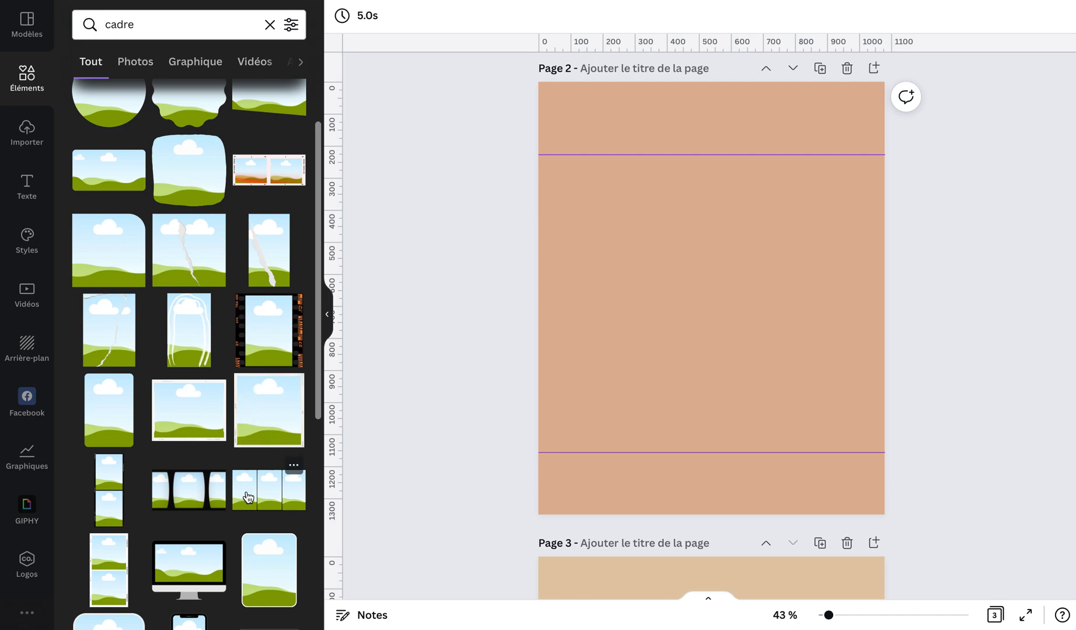
{"action": "scroll", "coordinate": [245, 493], "scroll_direction": "down", "scroll_amount": 8}
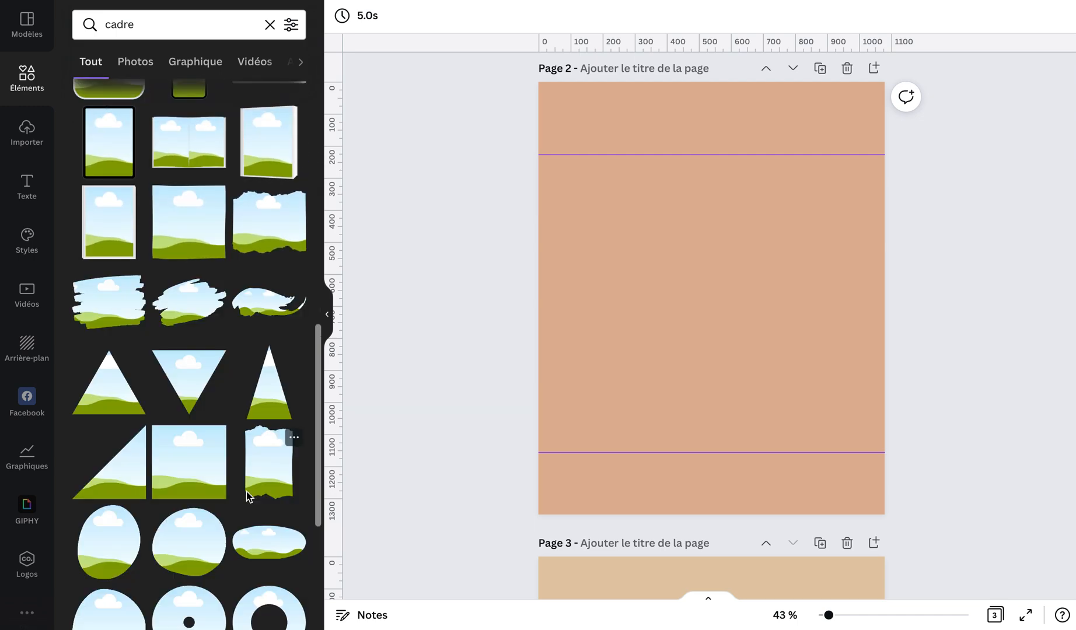
{"action": "scroll", "coordinate": [246, 491], "scroll_direction": "down", "scroll_amount": 4}
{"action": "scroll", "coordinate": [247, 495], "scroll_direction": "down", "scroll_amount": 5}
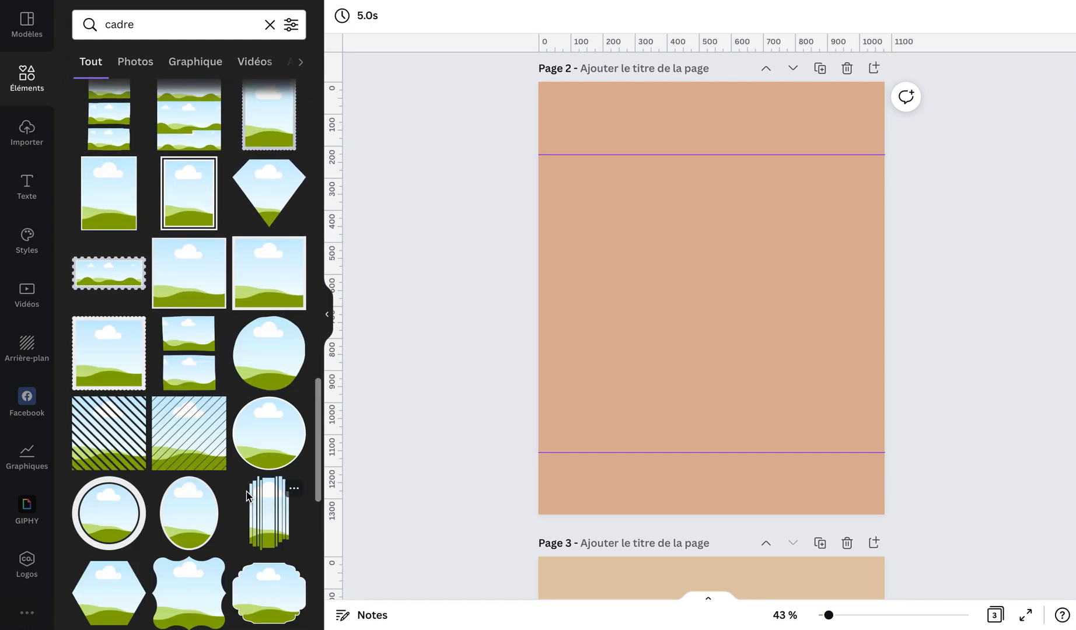
{"action": "scroll", "coordinate": [246, 495], "scroll_direction": "down", "scroll_amount": 2}
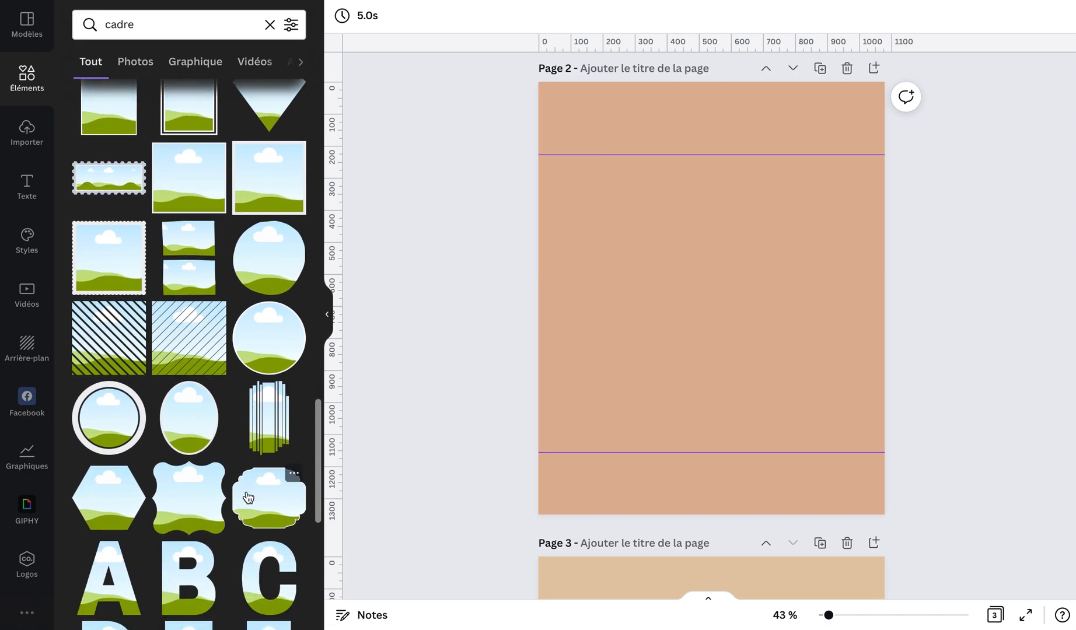
{"action": "scroll", "coordinate": [248, 497], "scroll_direction": "down", "scroll_amount": 2}
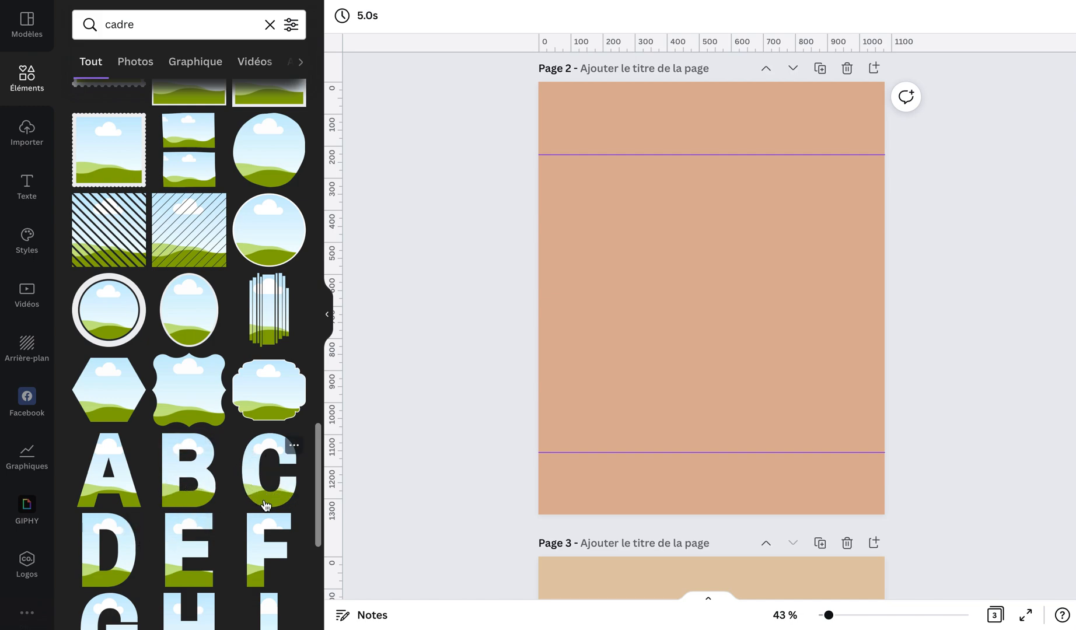
{"action": "scroll", "coordinate": [269, 589], "scroll_direction": "down", "scroll_amount": 2}
{"action": "scroll", "coordinate": [270, 593], "scroll_direction": "up", "scroll_amount": 2}
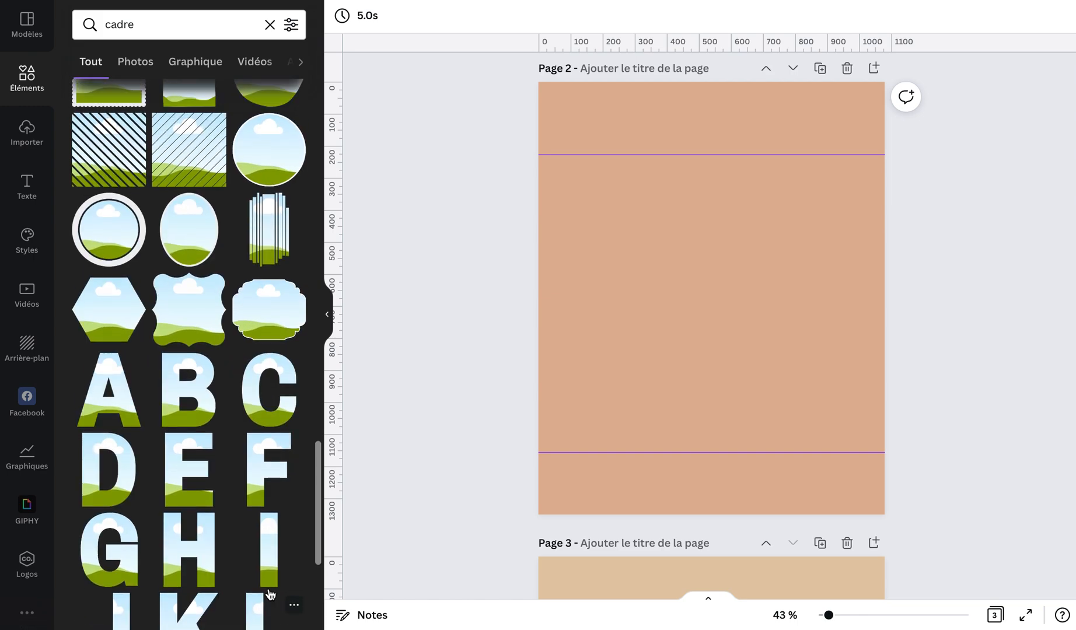
{"action": "scroll", "coordinate": [270, 595], "scroll_direction": "up", "scroll_amount": 5}
{"action": "scroll", "coordinate": [269, 595], "scroll_direction": "down", "scroll_amount": 9}
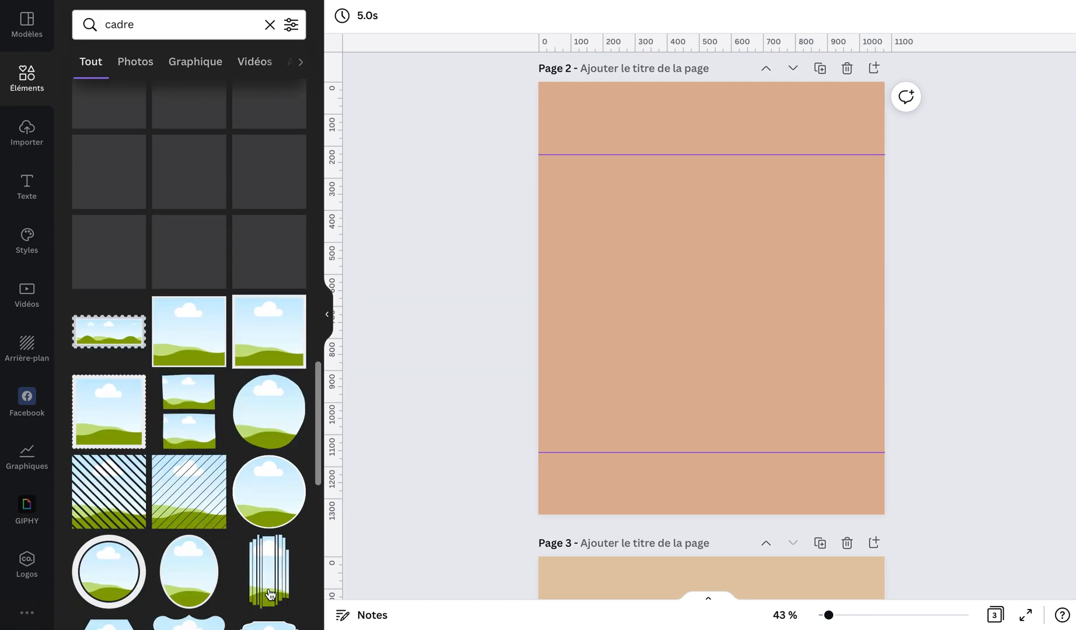
{"action": "scroll", "coordinate": [270, 594], "scroll_direction": "down", "scroll_amount": 5}
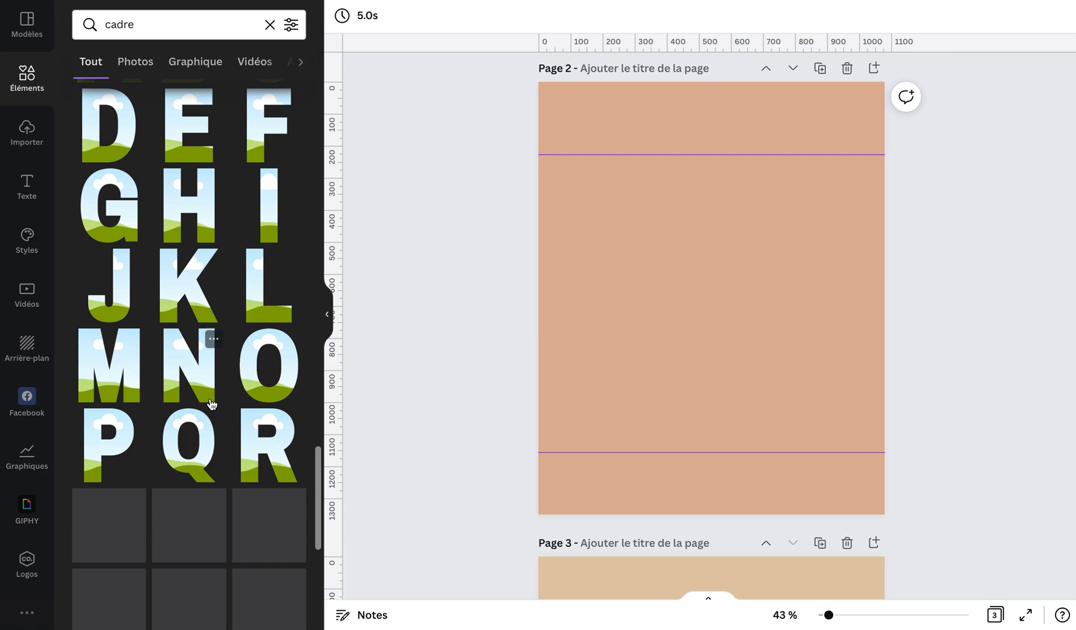
{"action": "scroll", "coordinate": [212, 405], "scroll_direction": "up", "scroll_amount": 10}
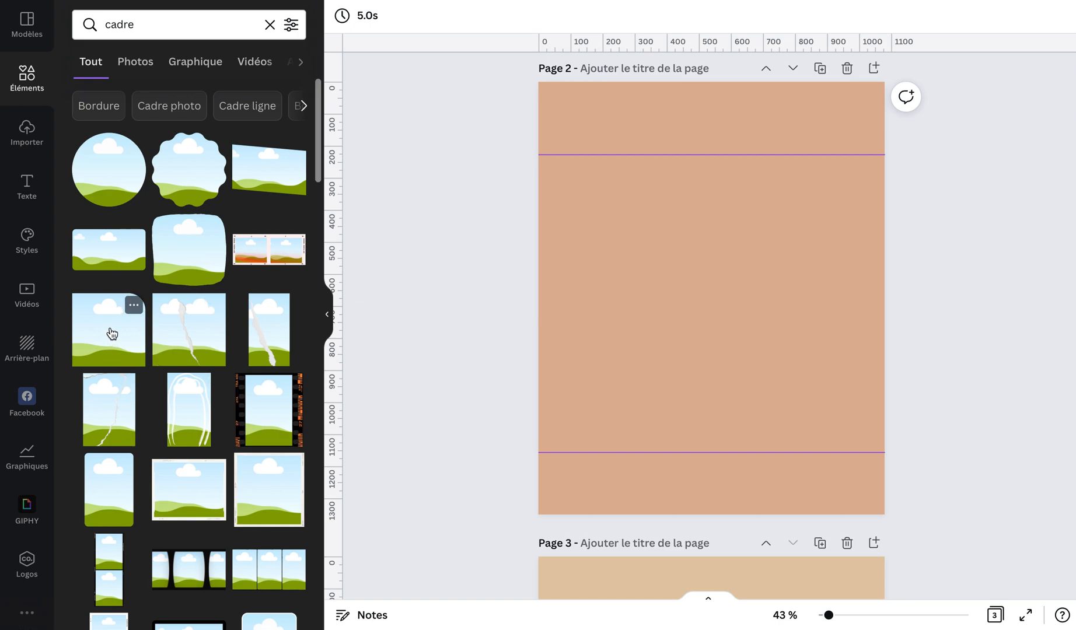
Add the square frame with one rounded corner to page 2 and place it left of centre, just below the upper guide.
{"action": "left_click", "coordinate": [112, 334]}
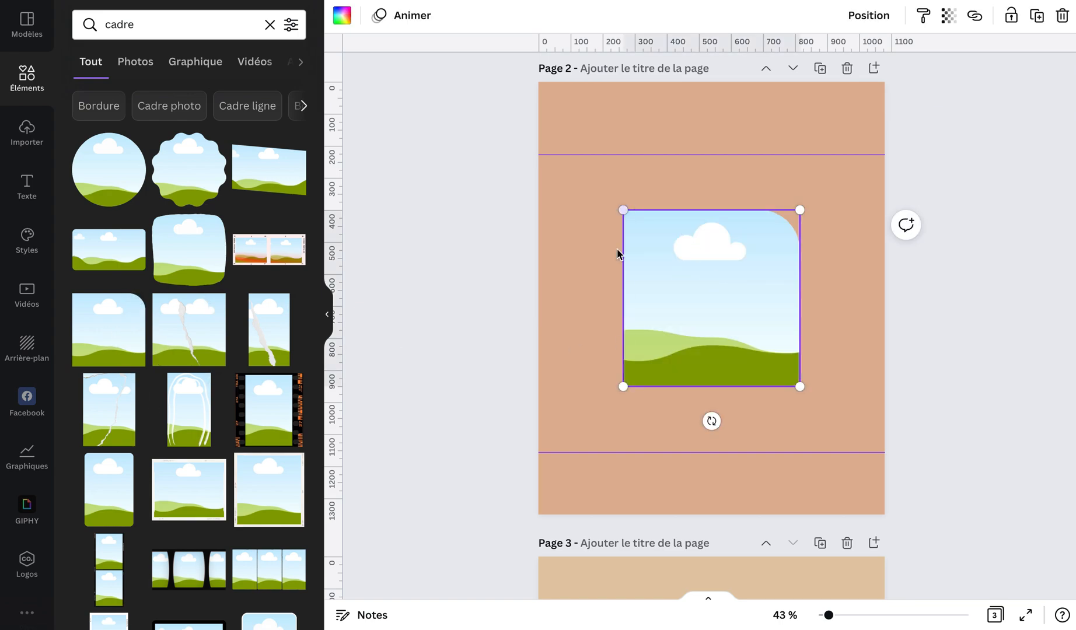
{"action": "left_click_drag", "start_coordinate": [611, 200], "coordinate": [603, 226]}
{"action": "left_click_drag", "start_coordinate": [740, 311], "coordinate": [736, 259]}
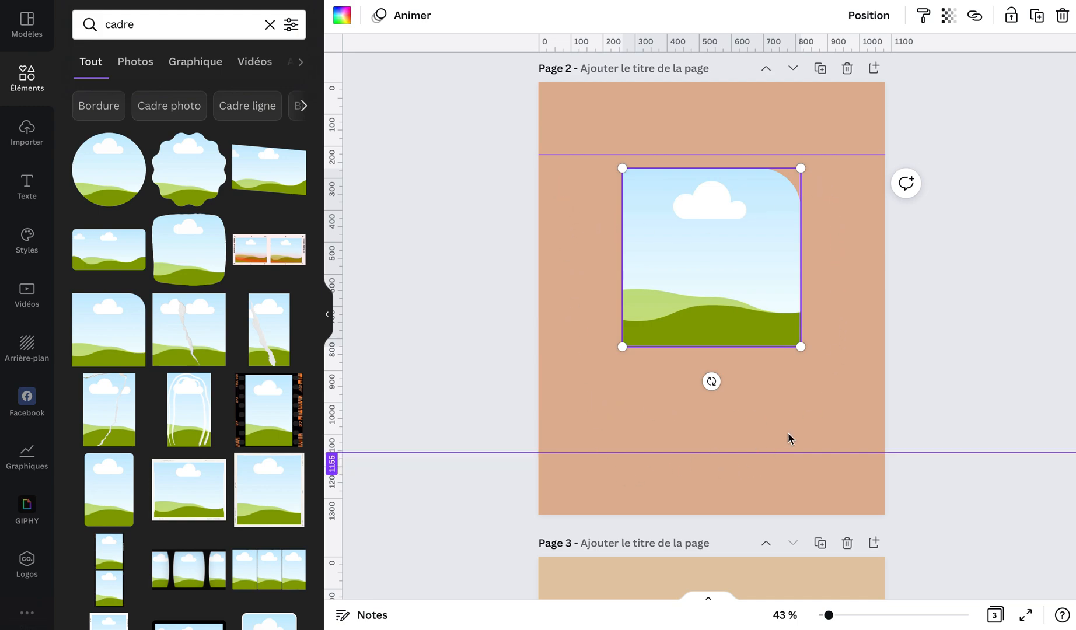
{"action": "left_click_drag", "start_coordinate": [710, 224], "coordinate": [711, 177]}
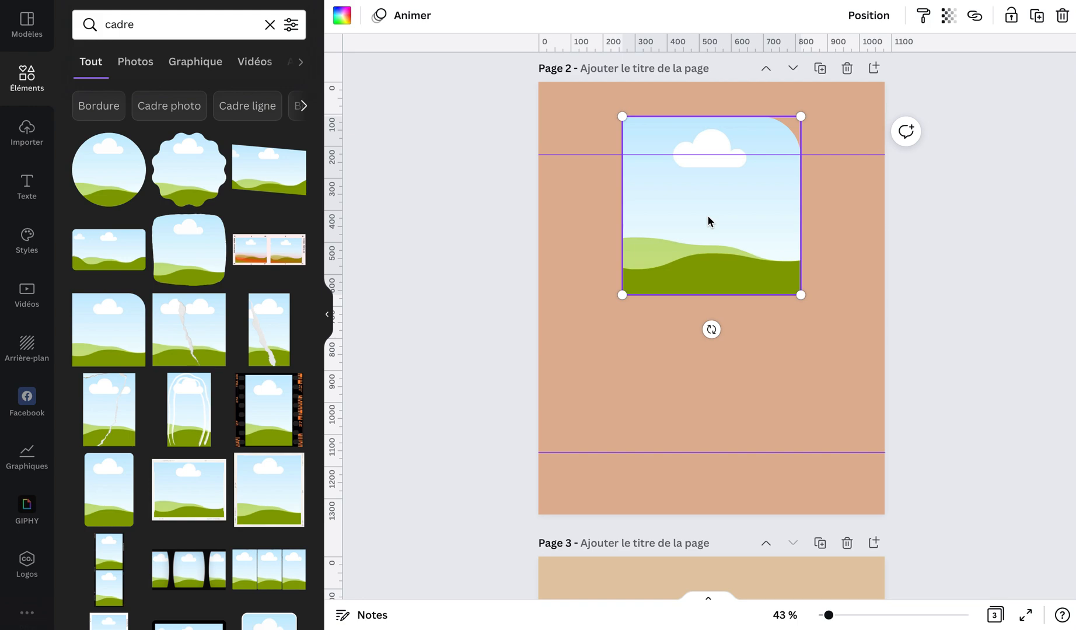
{"action": "left_click_drag", "start_coordinate": [710, 222], "coordinate": [711, 277]}
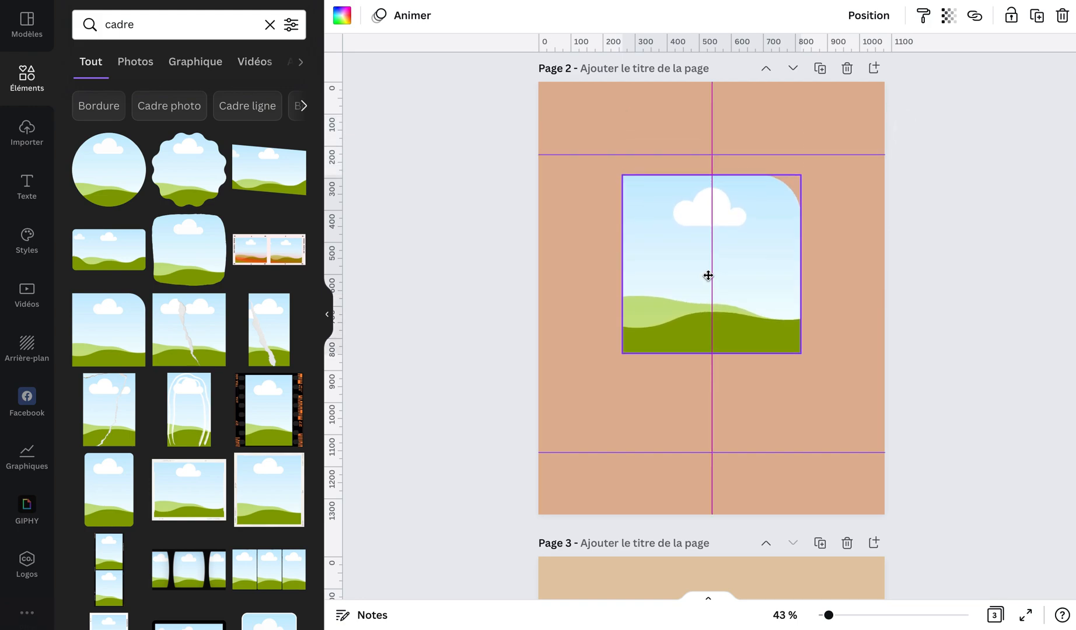
{"action": "left_click_drag", "start_coordinate": [708, 275], "coordinate": [708, 278]}
{"action": "left_click_drag", "start_coordinate": [721, 219], "coordinate": [720, 177]}
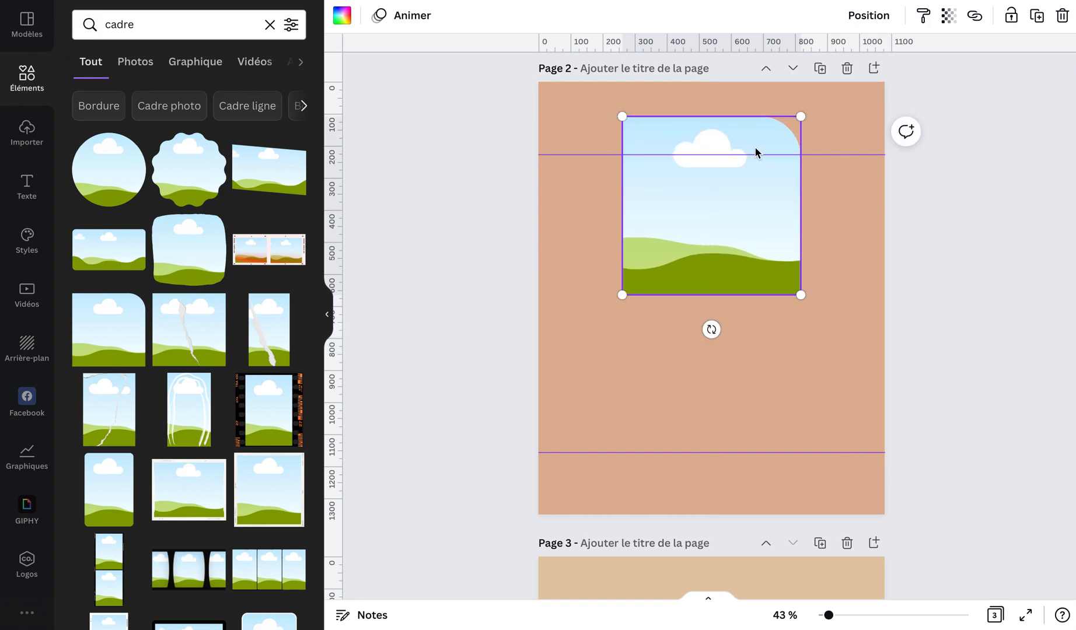
{"action": "left_click_drag", "start_coordinate": [711, 226], "coordinate": [656, 285]}
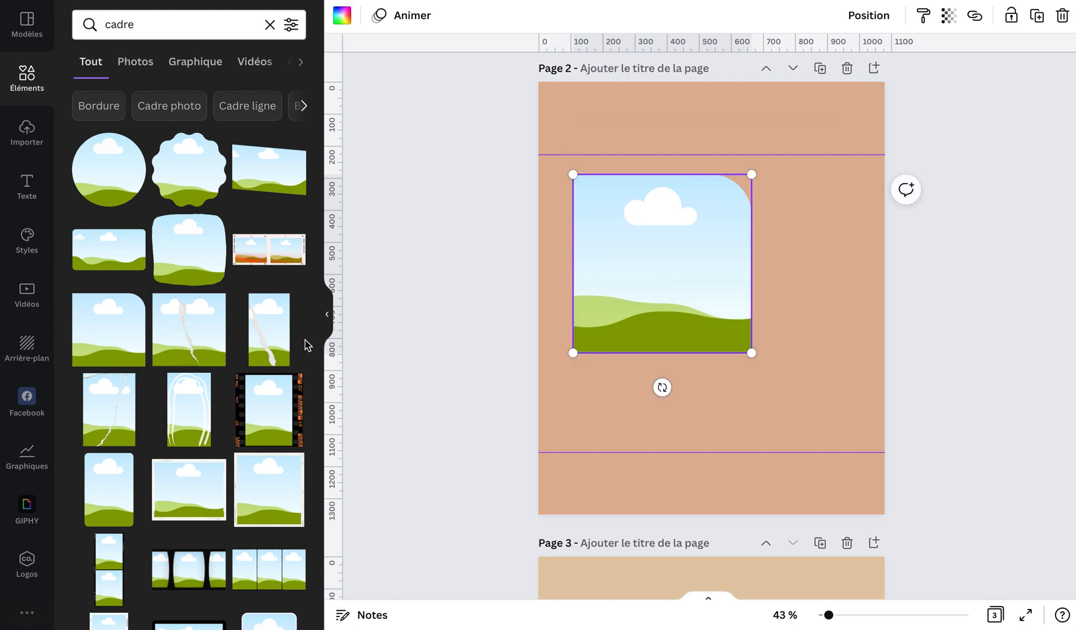
Add the uploaded mountain landscape photo to page 2 and drop it into the rounded-corner frame.
{"action": "left_click", "coordinate": [27, 135]}
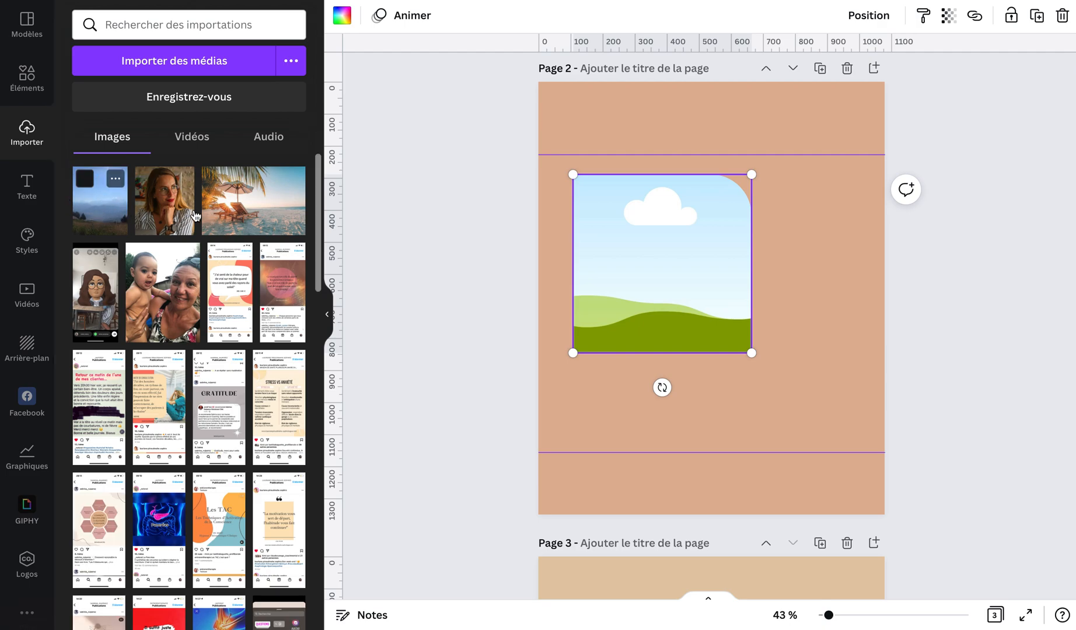
{"action": "left_click", "coordinate": [103, 220]}
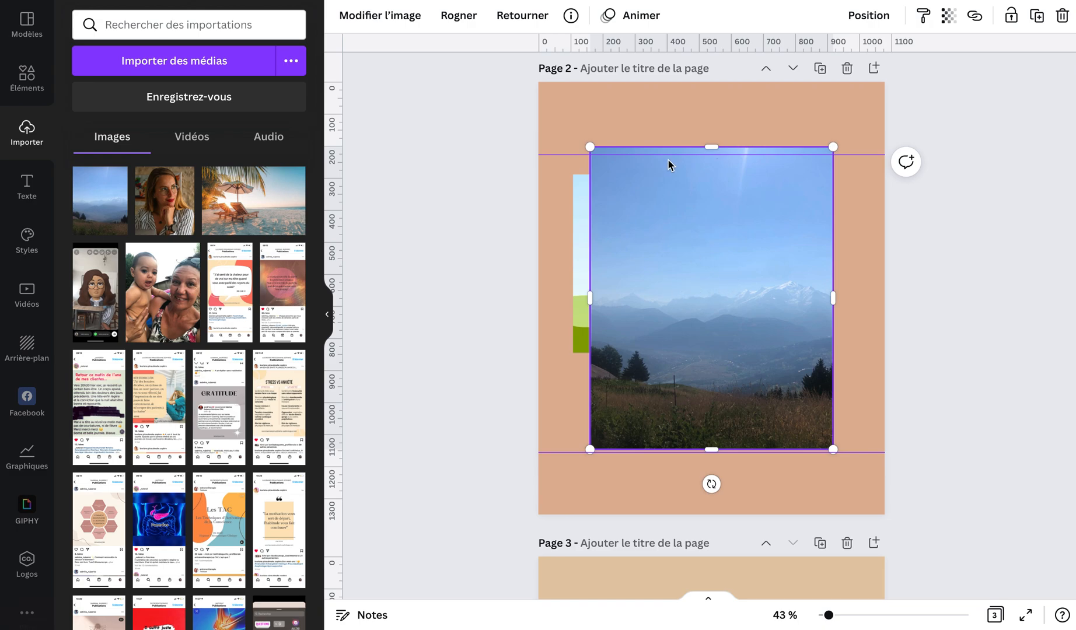
{"action": "left_click_drag", "start_coordinate": [717, 320], "coordinate": [699, 322]}
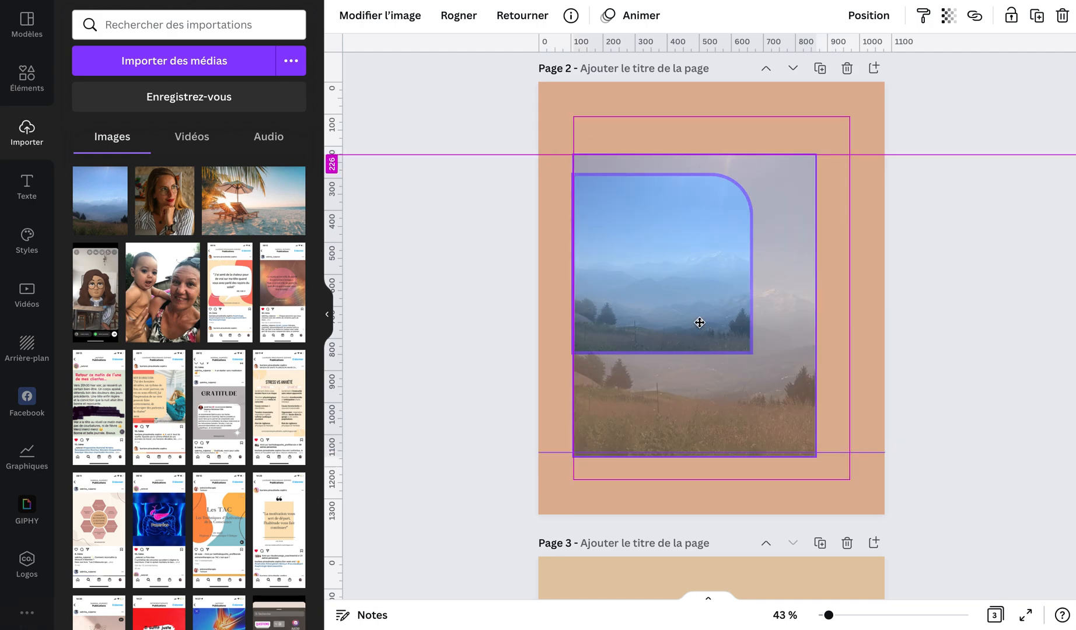
{"action": "left_click_drag", "start_coordinate": [783, 353], "coordinate": [715, 343]}
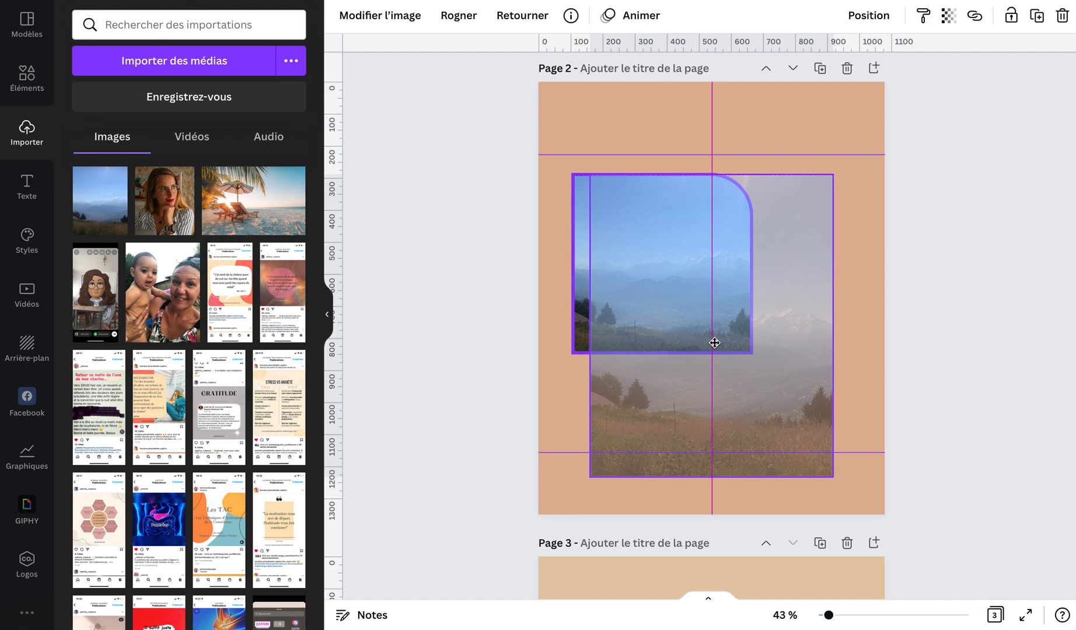
{"action": "left_click_drag", "start_coordinate": [715, 343], "coordinate": [716, 347]}
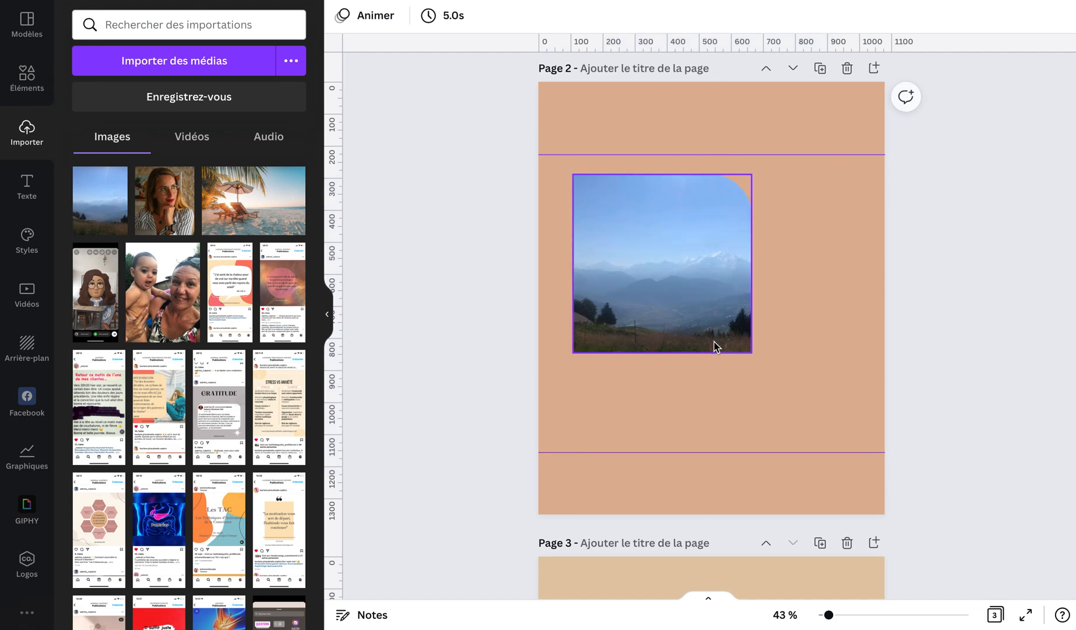
{"action": "left_click", "coordinate": [806, 295]}
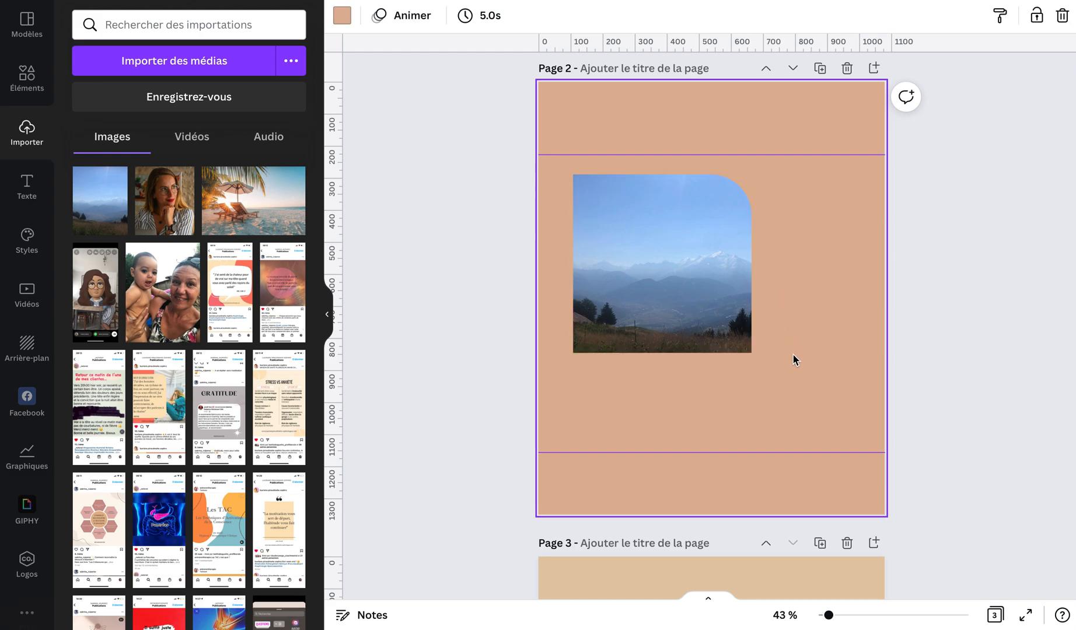
Shrink the mountain photo's frame to about 386 × 386 and shift it slightly towards the page's left edge.
{"action": "left_click", "coordinate": [709, 293]}
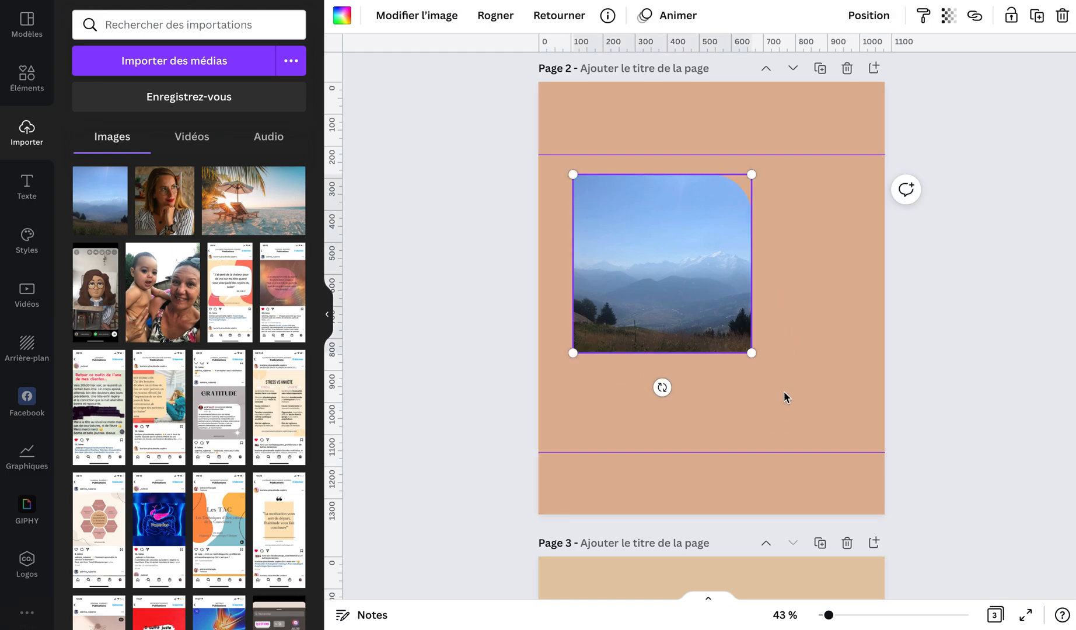
{"action": "left_click_drag", "start_coordinate": [721, 337], "coordinate": [688, 309]}
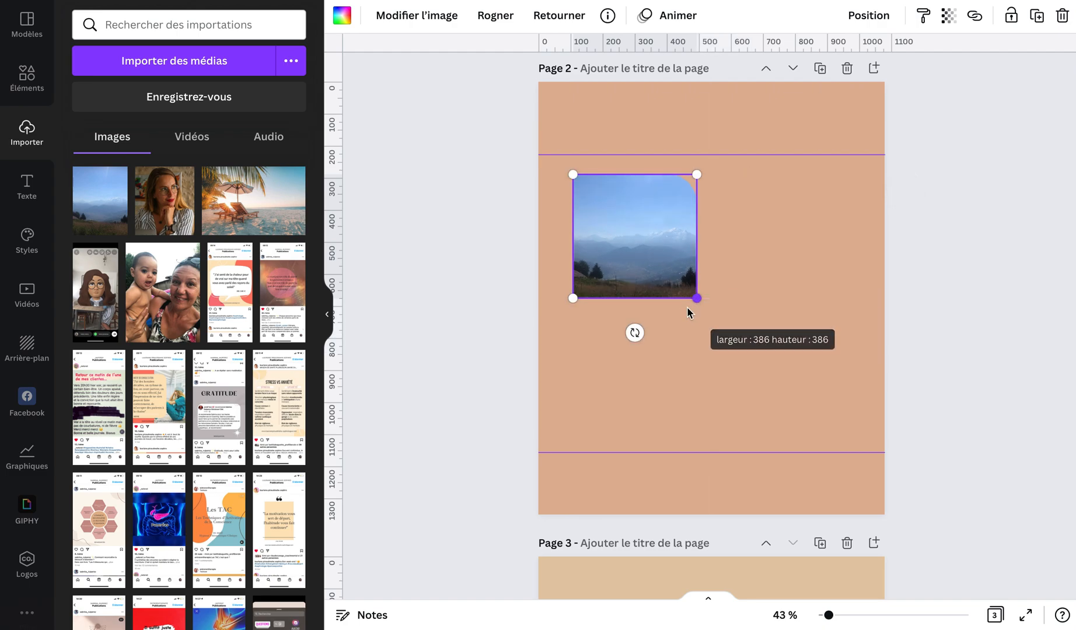
{"action": "left_click_drag", "start_coordinate": [644, 250], "coordinate": [635, 252]}
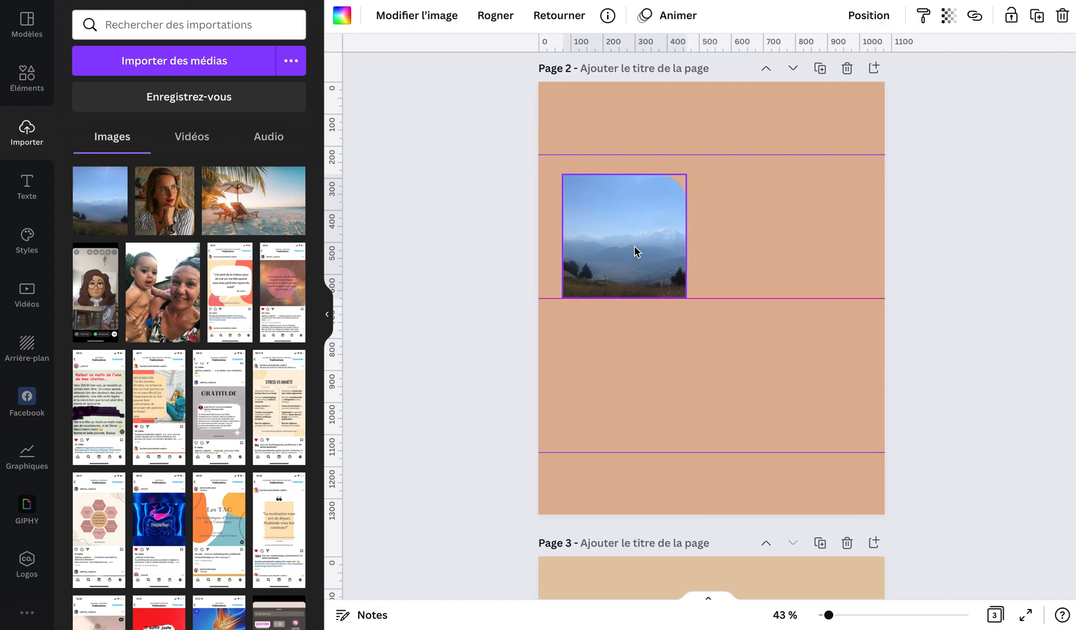
{"action": "left_click", "coordinate": [750, 351]}
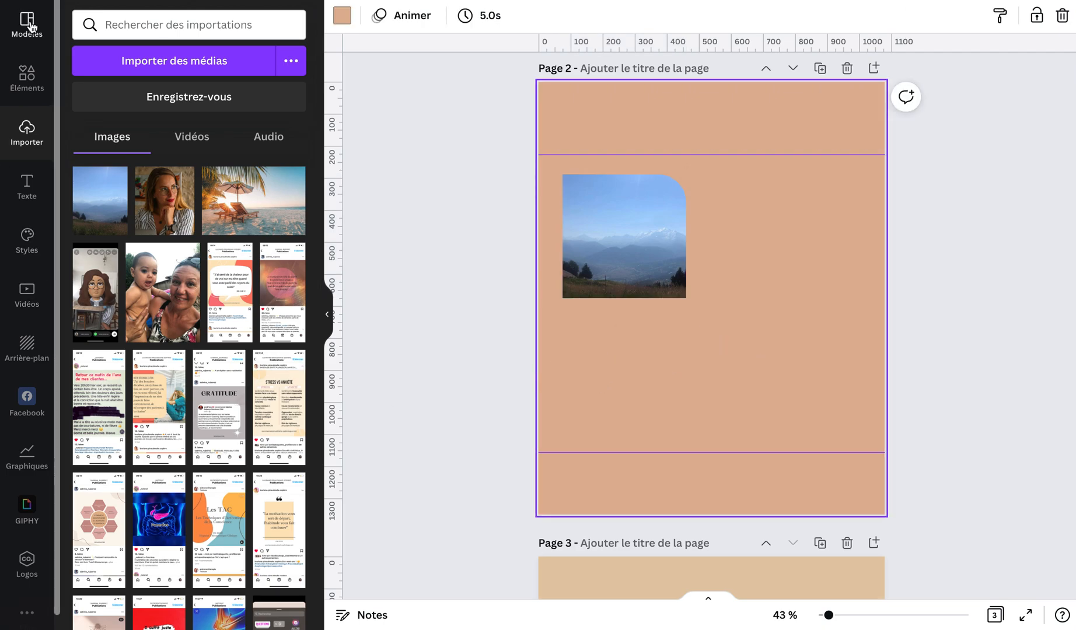
Add the landscape torn-paper frame to page 2 and place it in the lower right area, just above the lower guide.
{"action": "left_click", "coordinate": [28, 85]}
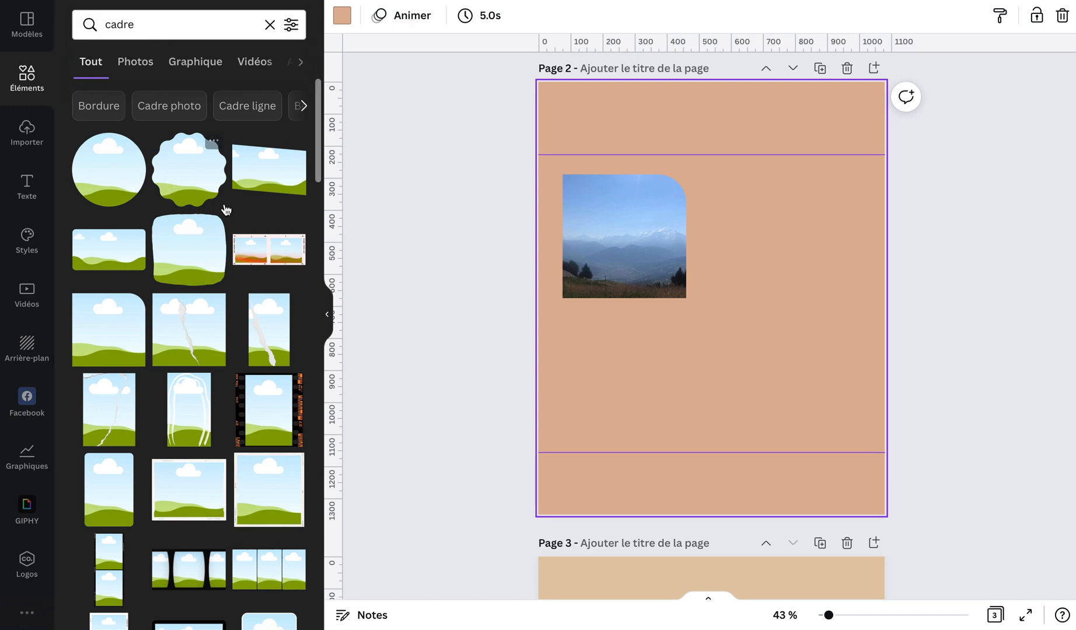
{"action": "scroll", "coordinate": [237, 343], "scroll_direction": "down", "scroll_amount": 1}
{"action": "scroll", "coordinate": [239, 343], "scroll_direction": "down", "scroll_amount": 5}
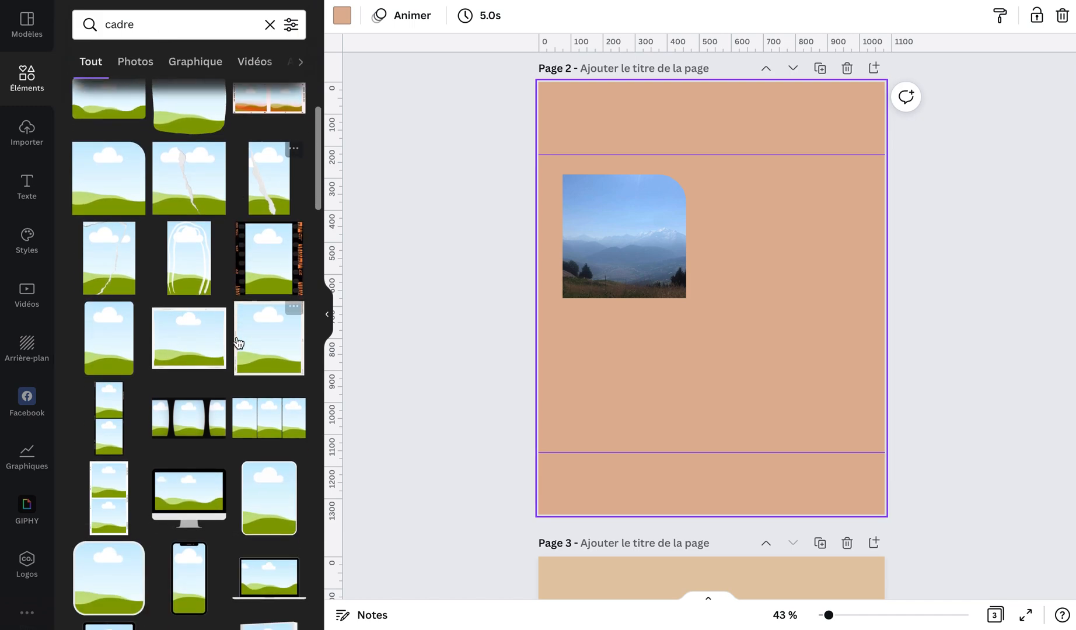
{"action": "scroll", "coordinate": [238, 343], "scroll_direction": "down", "scroll_amount": 4}
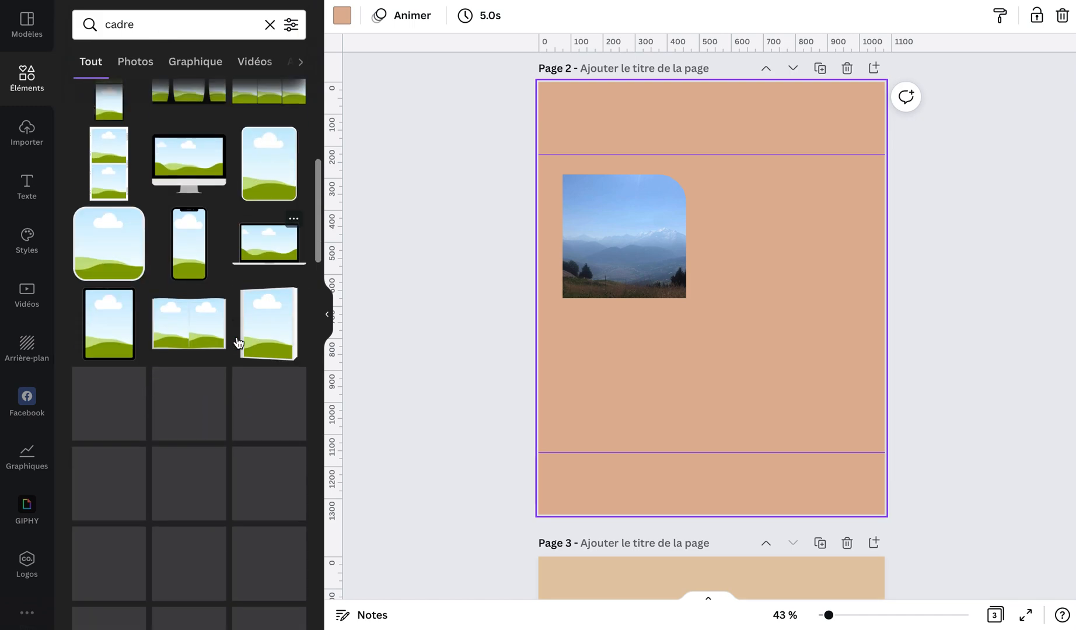
{"action": "scroll", "coordinate": [238, 343], "scroll_direction": "up", "scroll_amount": 2}
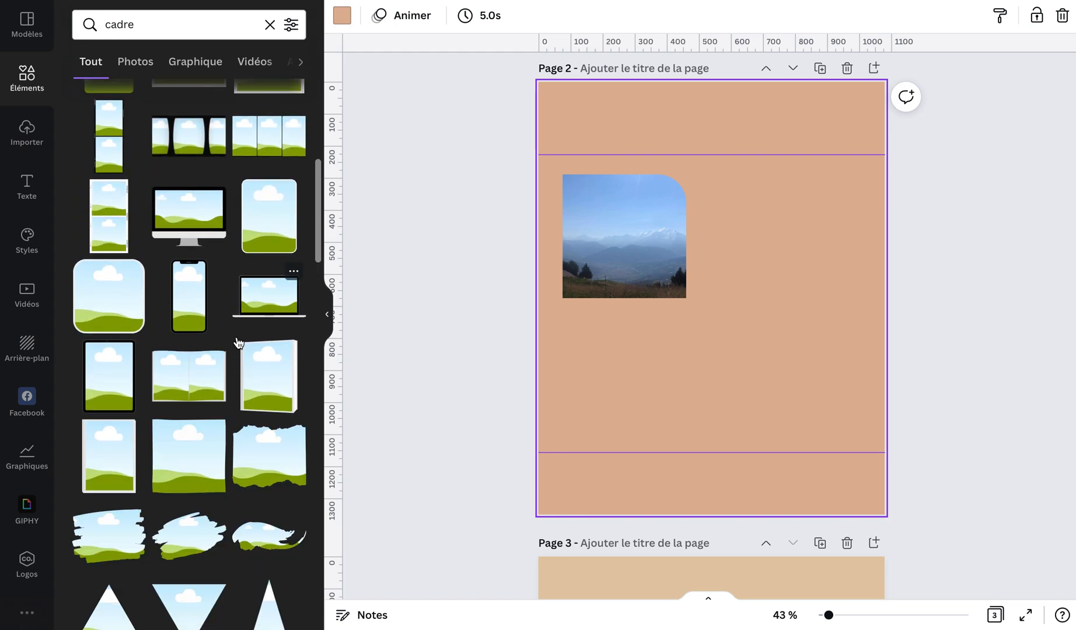
{"action": "scroll", "coordinate": [238, 340], "scroll_direction": "down", "scroll_amount": 1}
{"action": "left_click", "coordinate": [269, 399]}
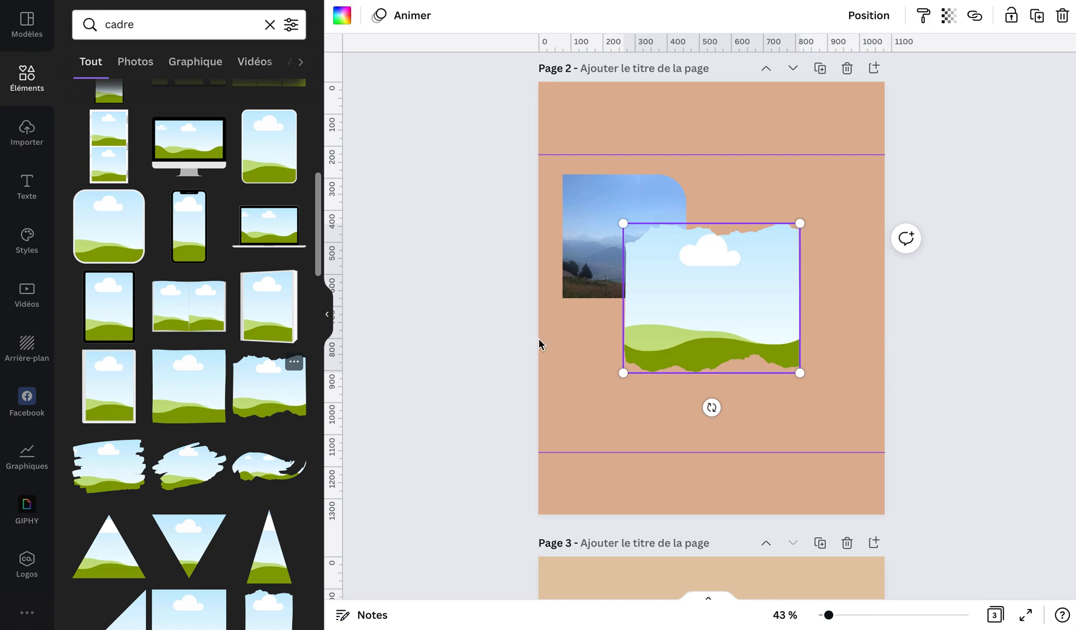
{"action": "left_click_drag", "start_coordinate": [745, 322], "coordinate": [783, 347]}
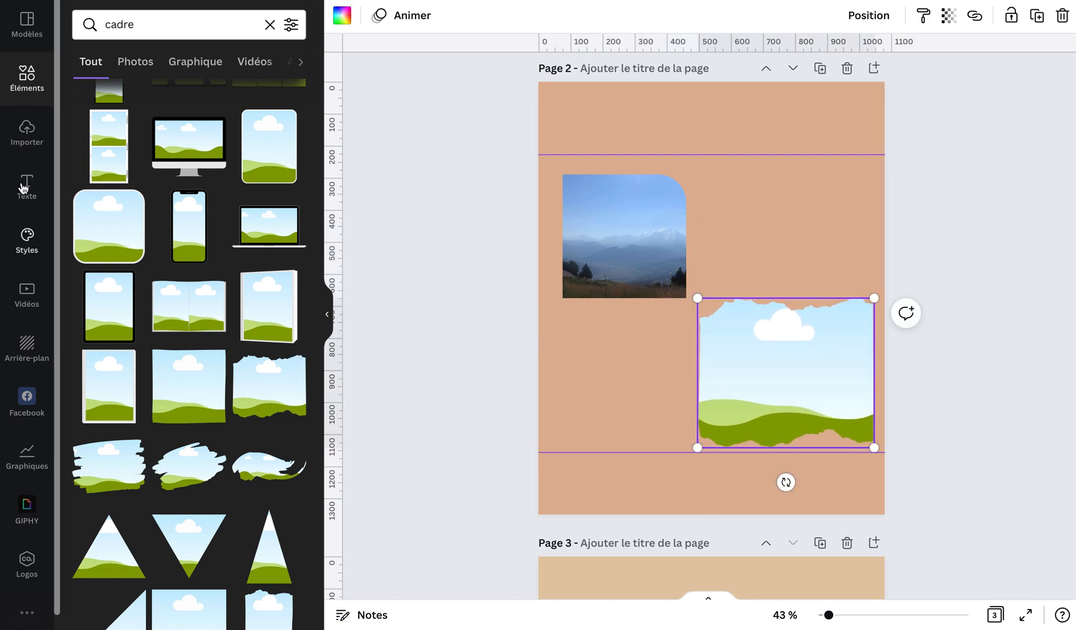
{"action": "left_click", "coordinate": [26, 132]}
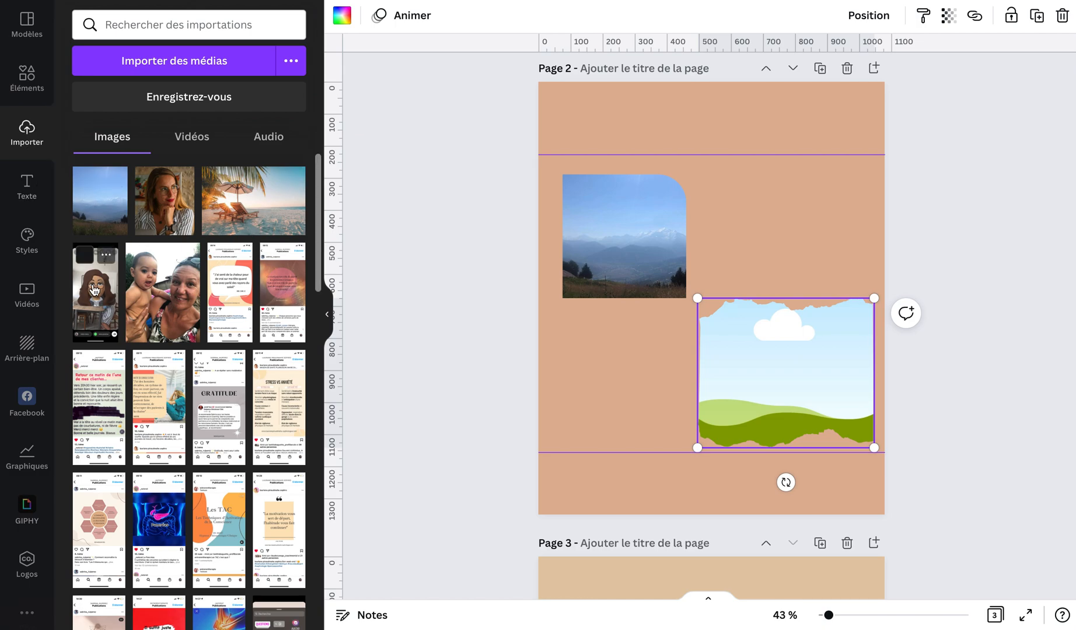
{"action": "left_click", "coordinate": [25, 82]}
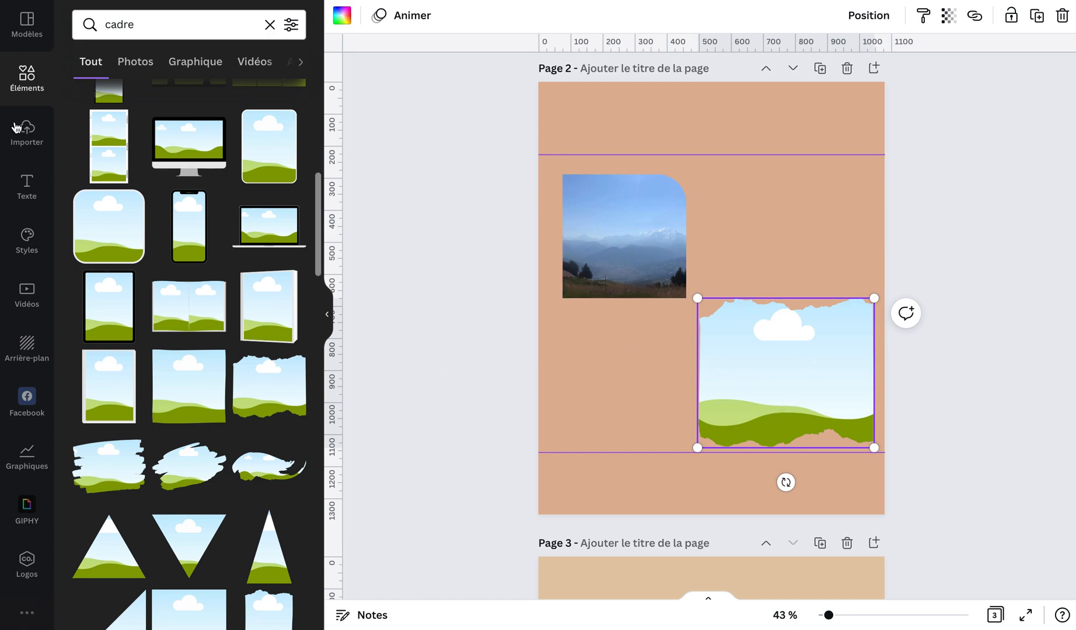
Search the elements for "montagne" and restrict the results to photos.
{"action": "left_click", "coordinate": [270, 26]}
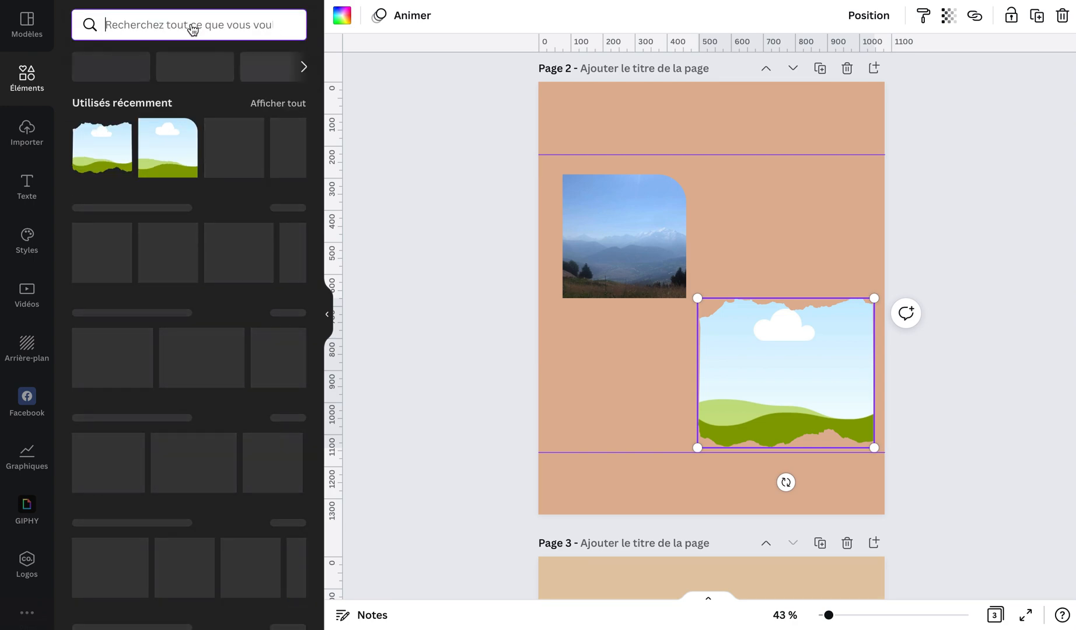
{"action": "type", "text": "montagne"}
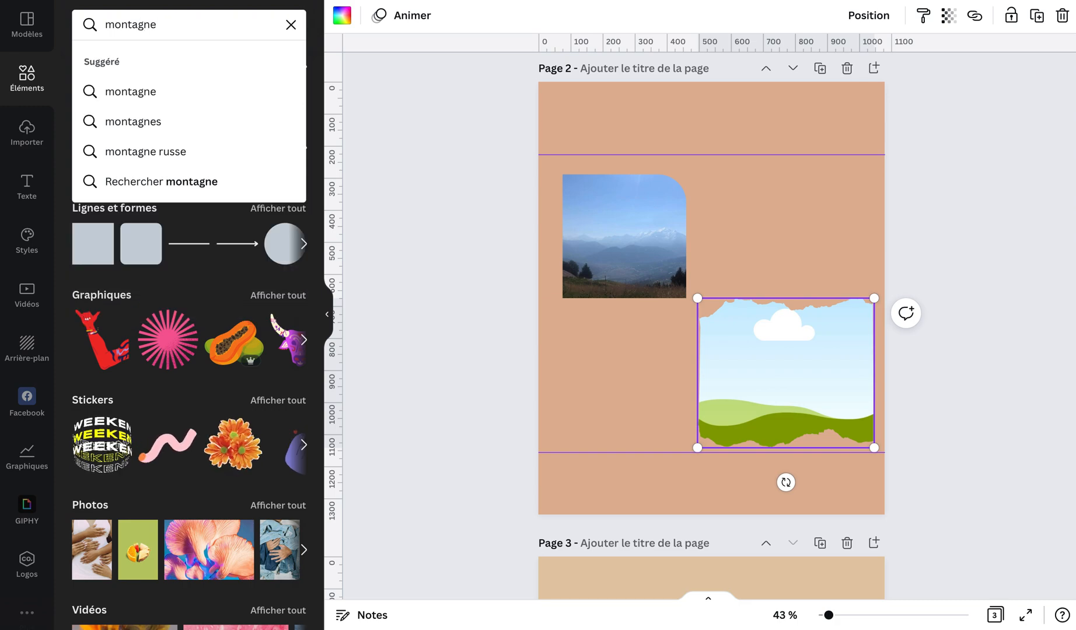
{"action": "key", "text": "Return"}
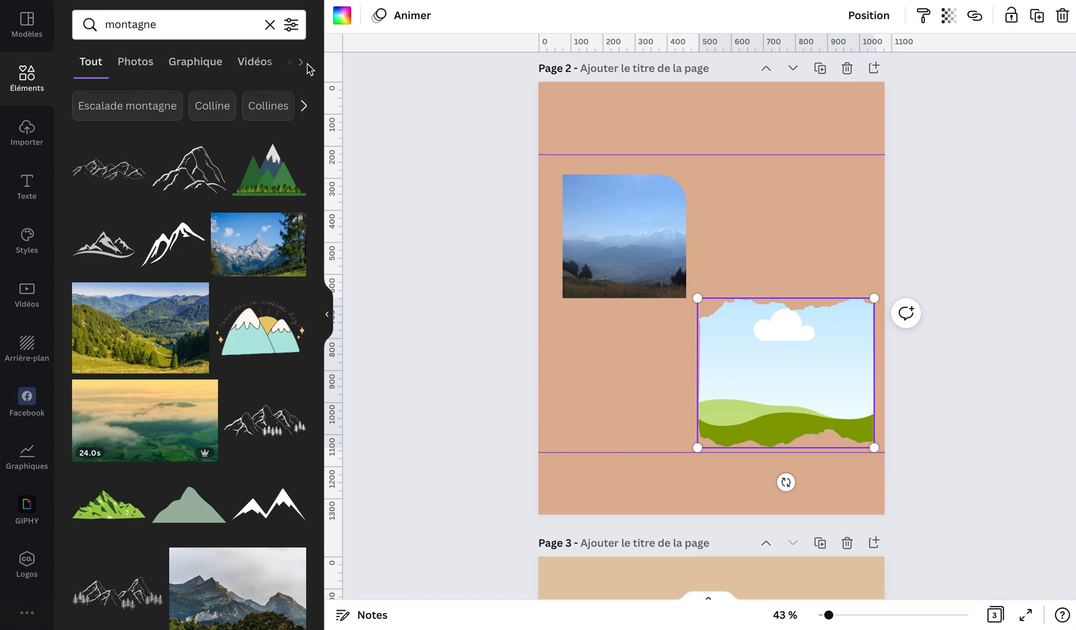
{"action": "left_click", "coordinate": [301, 62]}
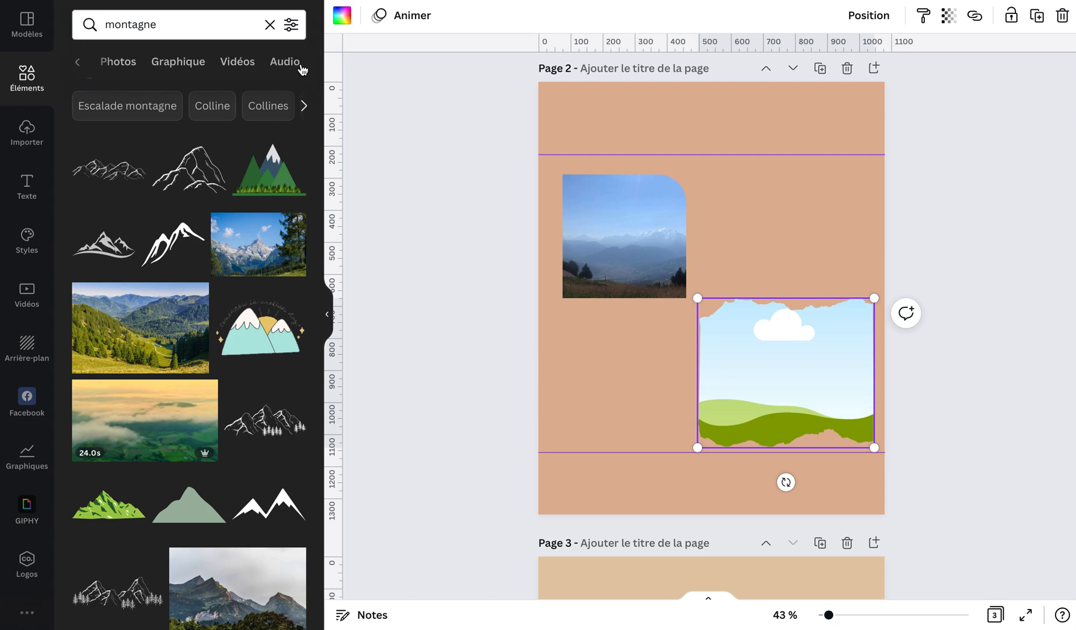
{"action": "left_click", "coordinate": [80, 61]}
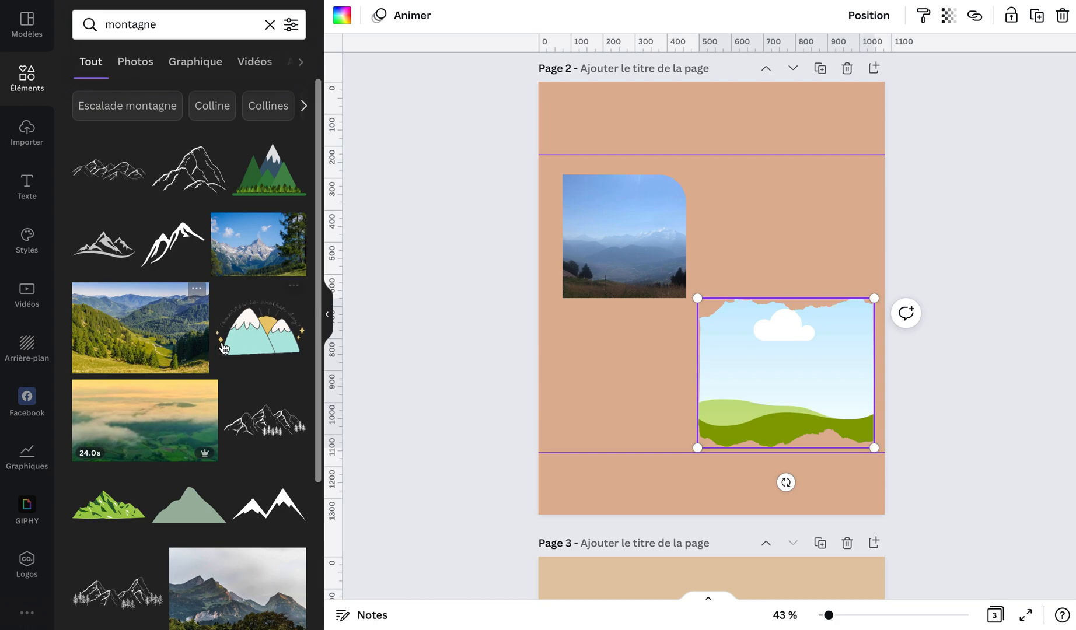
{"action": "scroll", "coordinate": [159, 478], "scroll_direction": "down", "scroll_amount": 2}
{"action": "scroll", "coordinate": [158, 477], "scroll_direction": "down", "scroll_amount": 4}
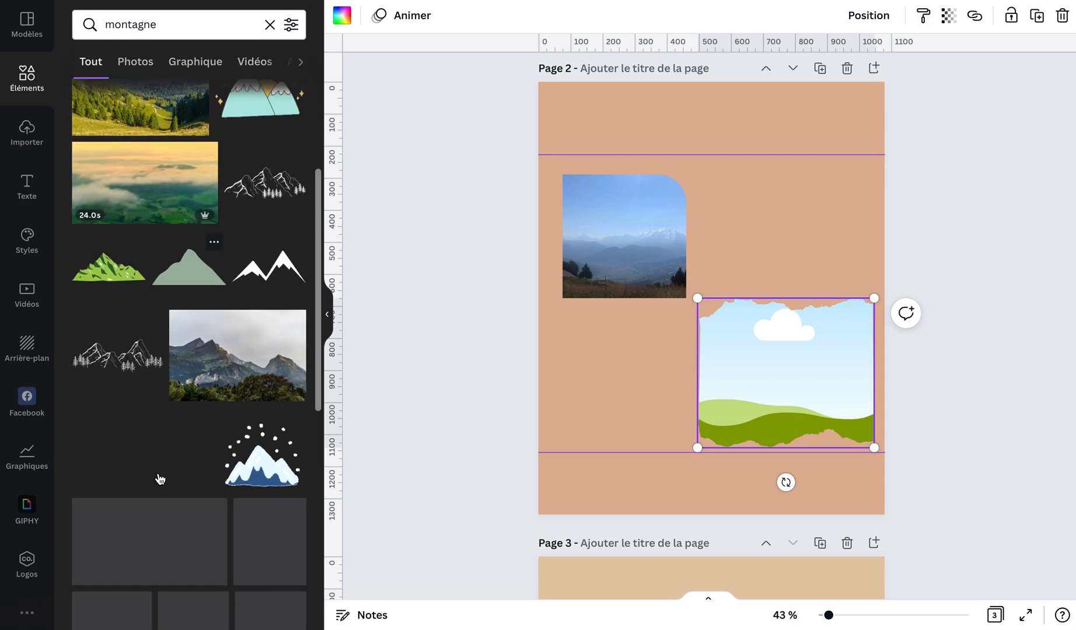
{"action": "mouse_move", "coordinate": [132, 472]}
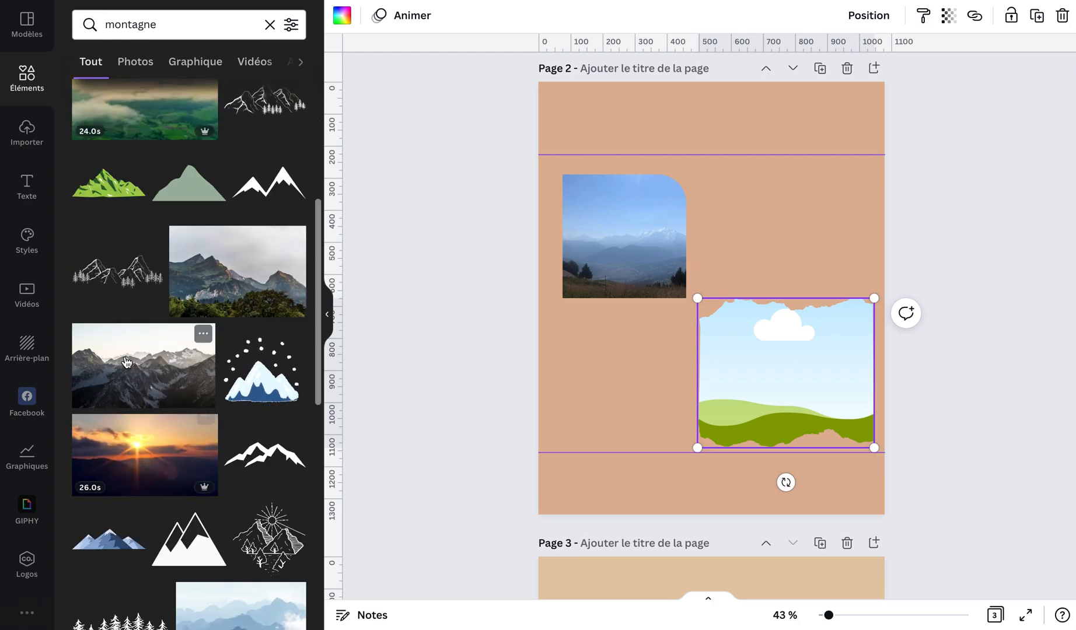
{"action": "mouse_move", "coordinate": [125, 280]}
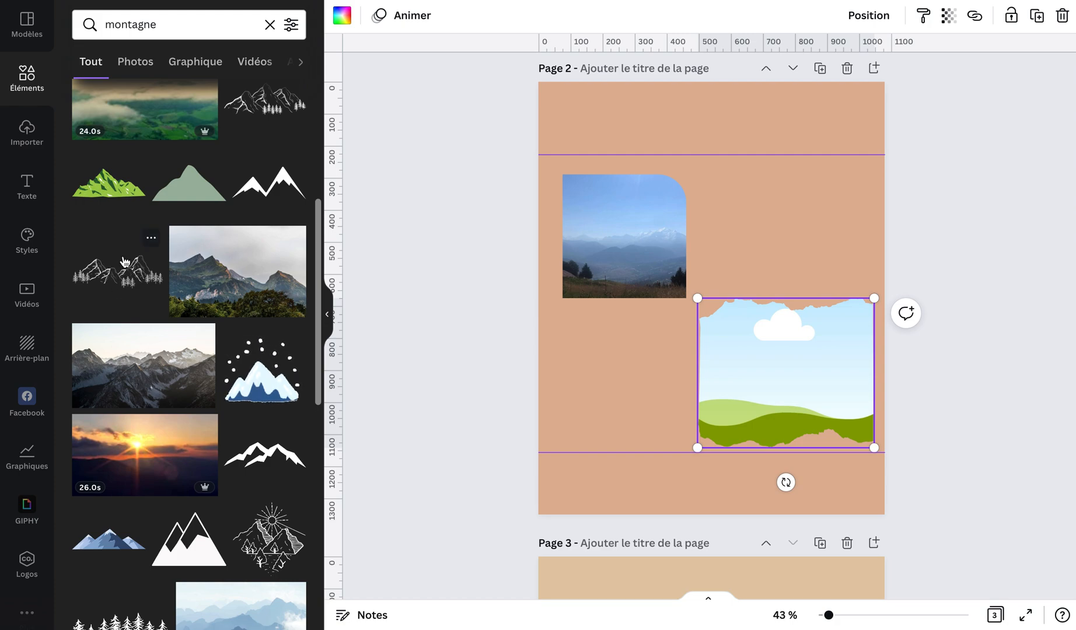
{"action": "scroll", "coordinate": [121, 283], "scroll_direction": "up", "scroll_amount": 6}
{"action": "scroll", "coordinate": [118, 286], "scroll_direction": "up", "scroll_amount": 3}
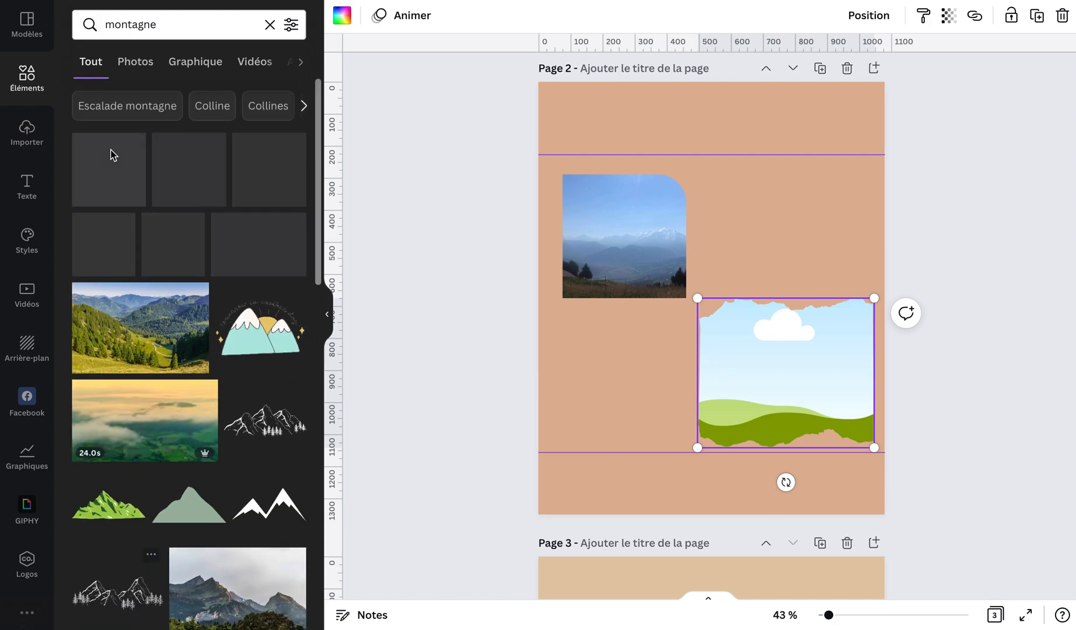
{"action": "left_click", "coordinate": [135, 64]}
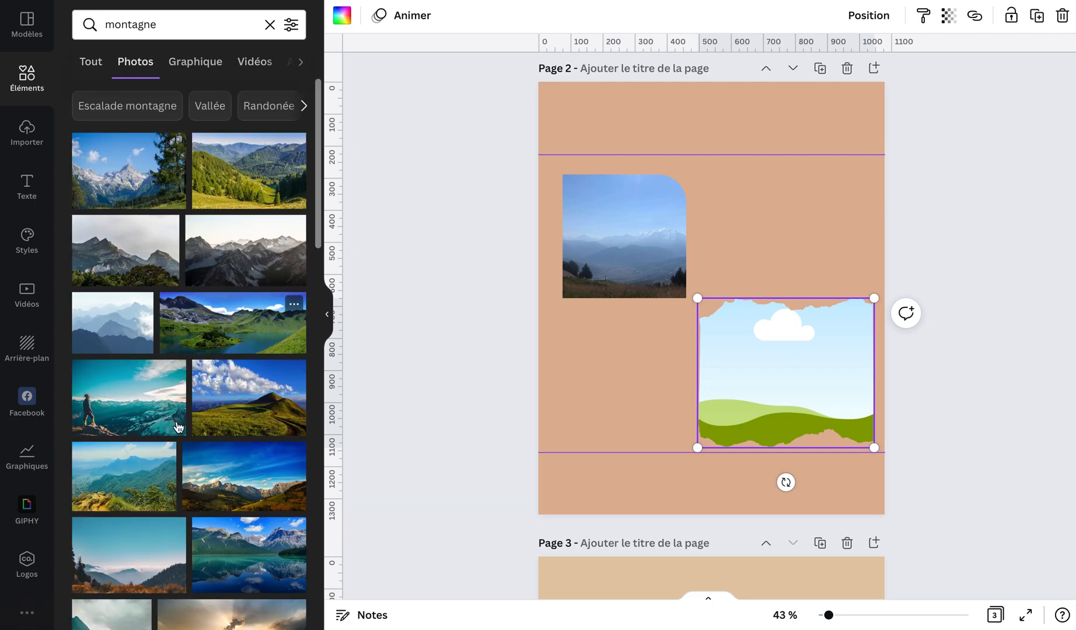
Add the snowy mountain range photo with the blue sky to page 2 and drop it into the torn-paper frame.
{"action": "scroll", "coordinate": [185, 447], "scroll_direction": "down", "scroll_amount": 1}
{"action": "scroll", "coordinate": [184, 447], "scroll_direction": "down", "scroll_amount": 6}
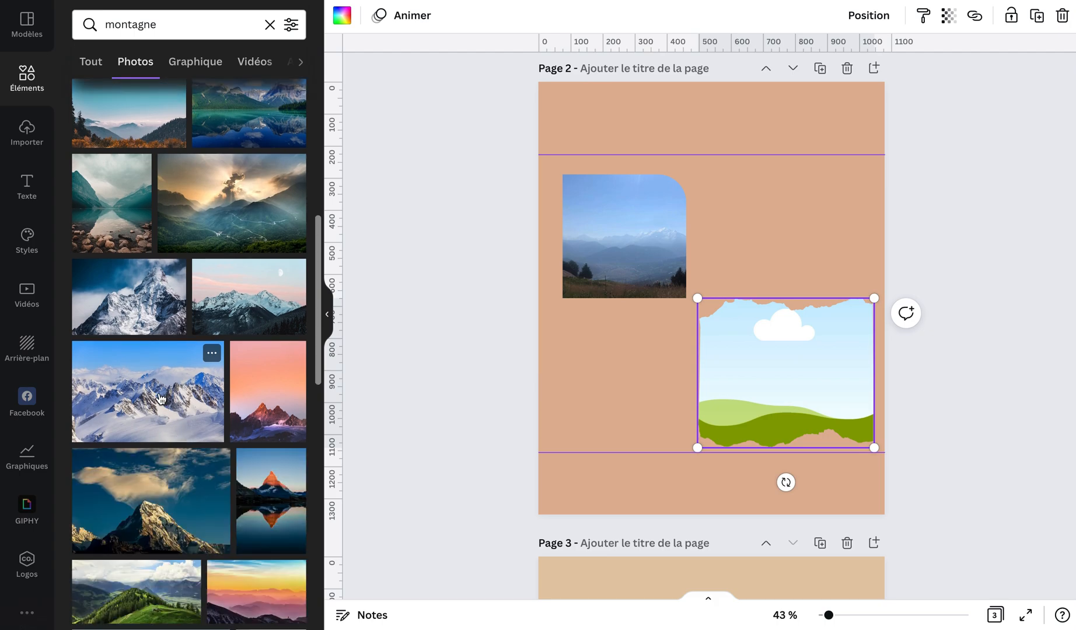
{"action": "left_click", "coordinate": [161, 398]}
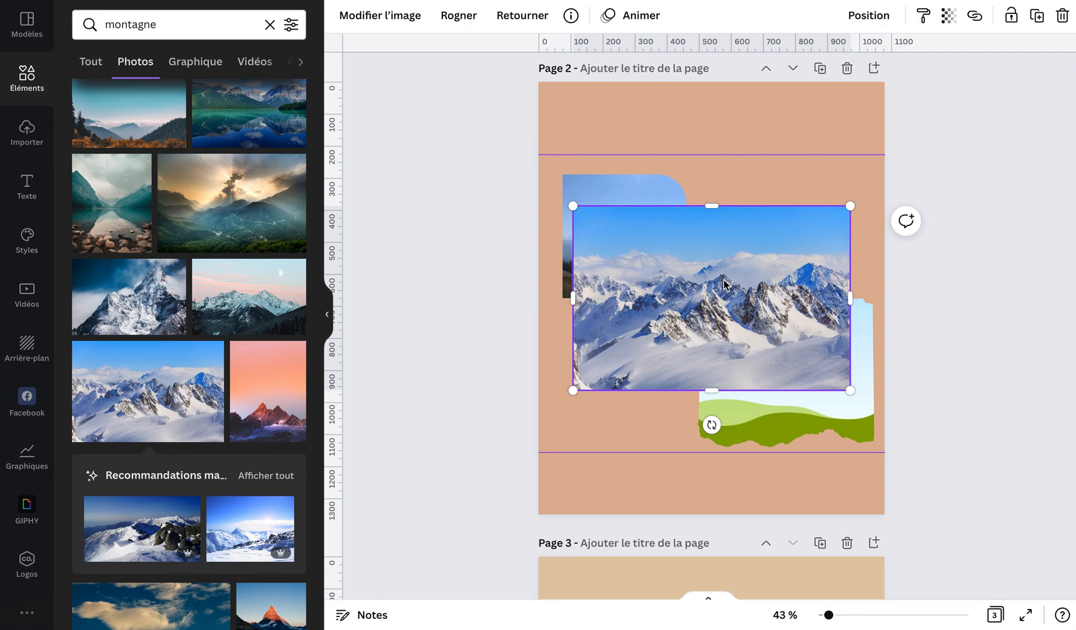
{"action": "left_click_drag", "start_coordinate": [724, 290], "coordinate": [733, 343]}
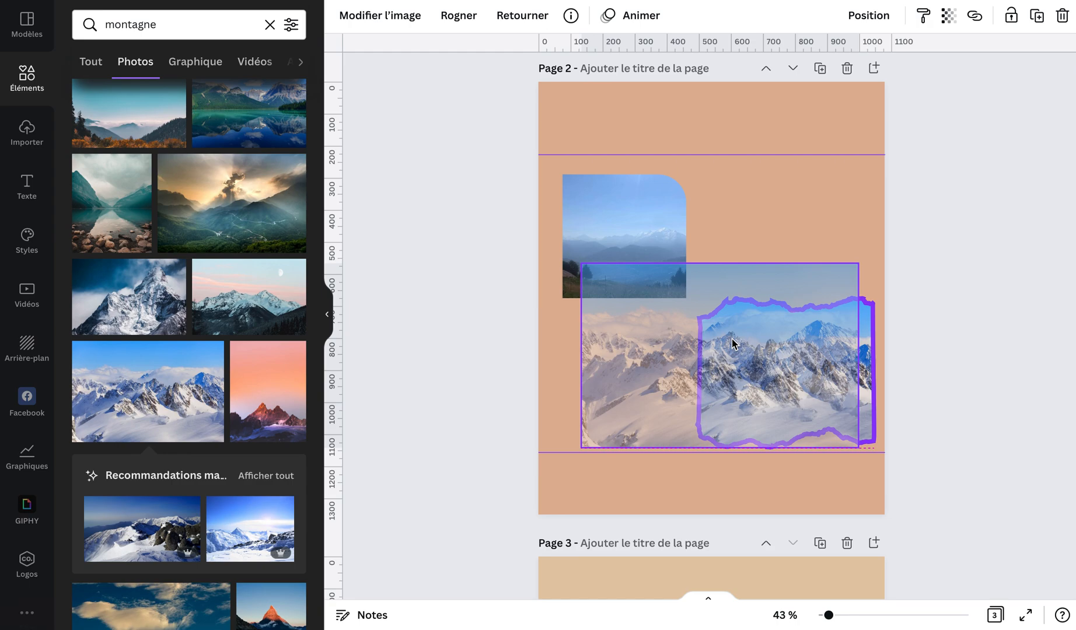
Shift the snowy mountain photo slightly to the left inside the torn-paper frame and apply the crop.
{"action": "double_click", "coordinate": [797, 387]}
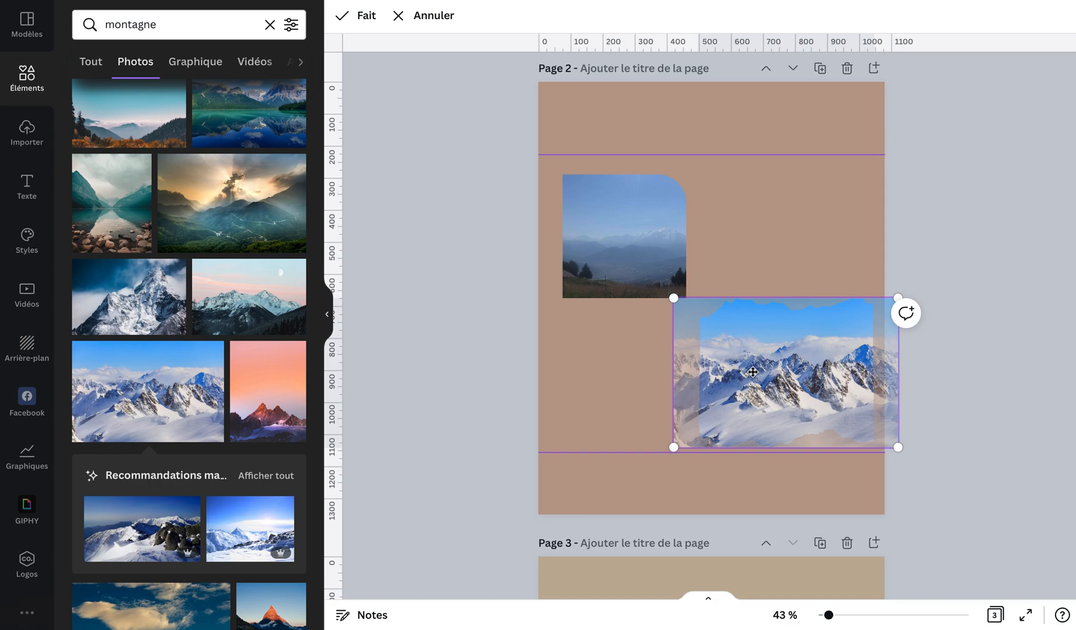
{"action": "mouse_move", "coordinate": [762, 372]}
{"action": "left_mouse_down"}
{"action": "mouse_move", "coordinate": [793, 374]}
{"action": "mouse_move", "coordinate": [748, 382]}
{"action": "left_mouse_up"}
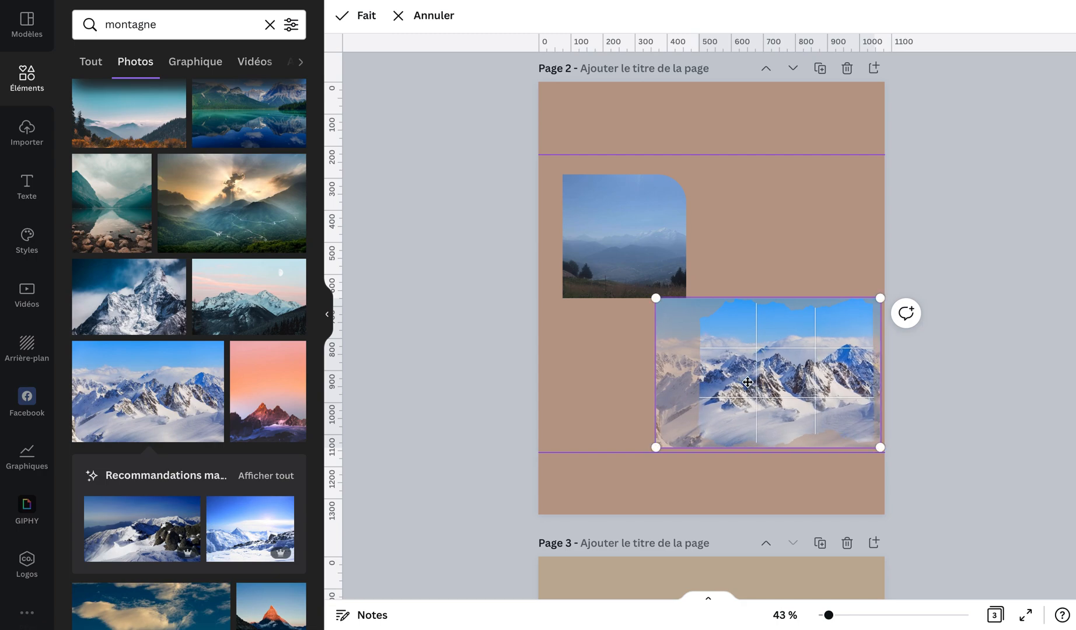
{"action": "left_click", "coordinate": [794, 233]}
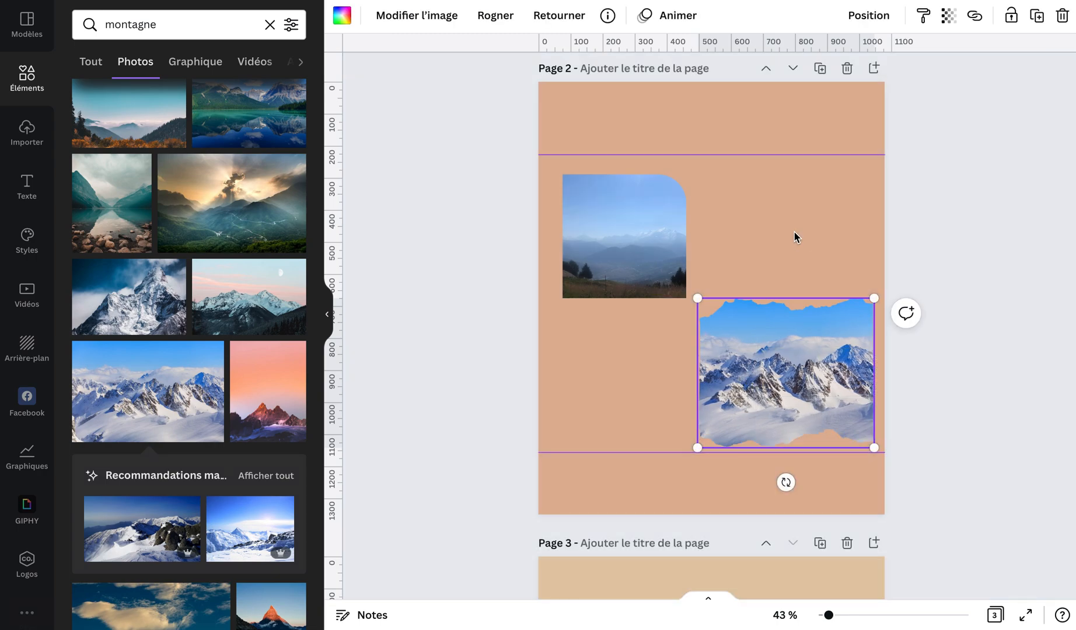
{"action": "left_click", "coordinate": [794, 232]}
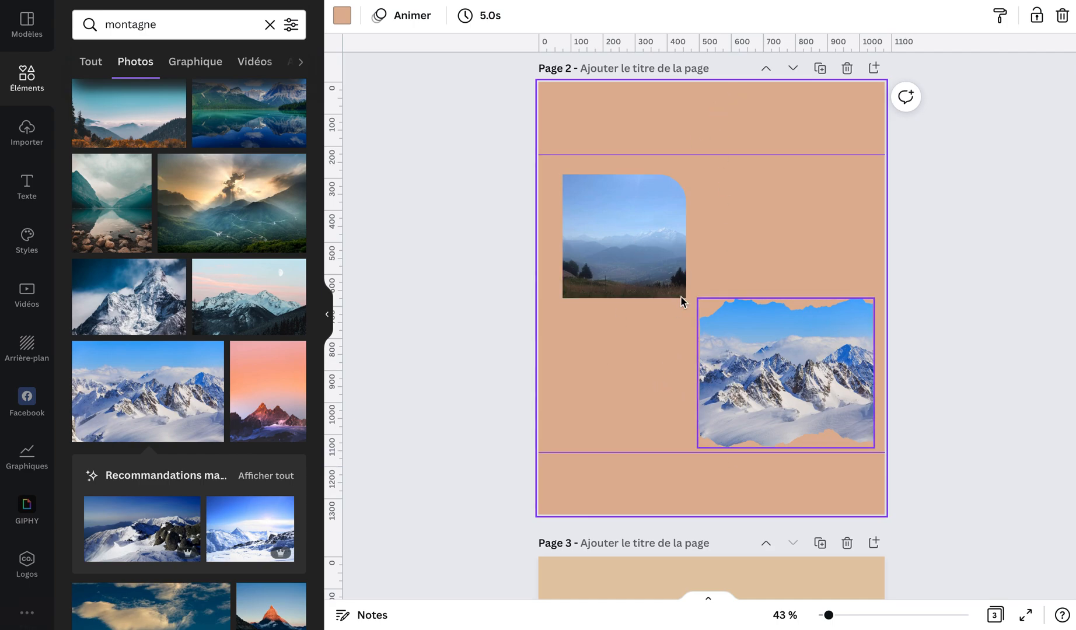
Delete the mountain landscape photo and its rounded-corner frame from page 2.
{"action": "left_click", "coordinate": [626, 286]}
{"action": "key", "text": "Delete"}
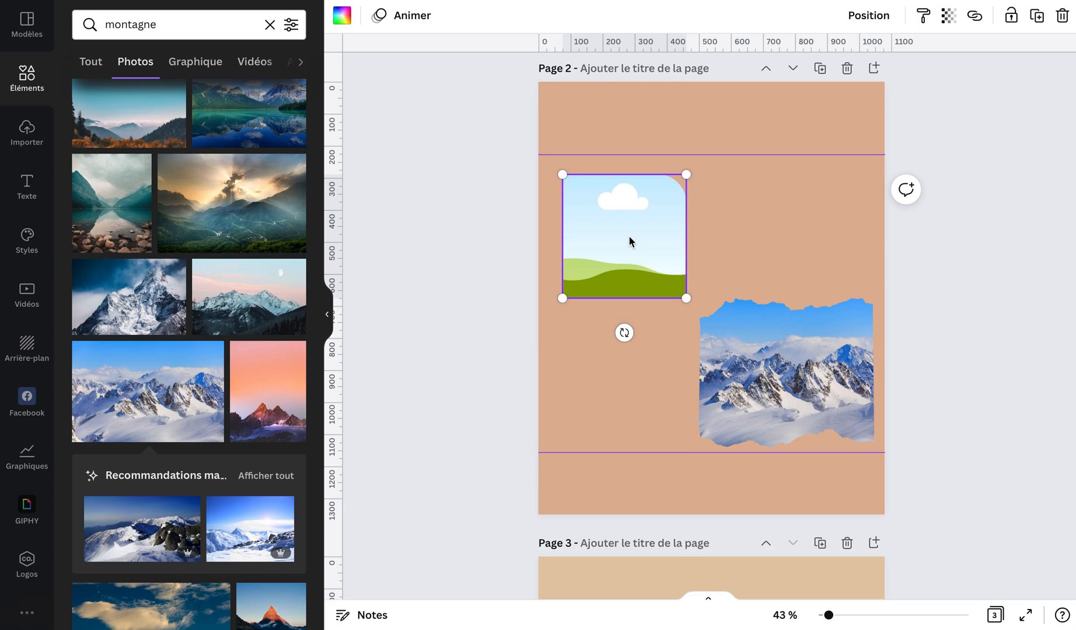
{"action": "key", "text": "Delete"}
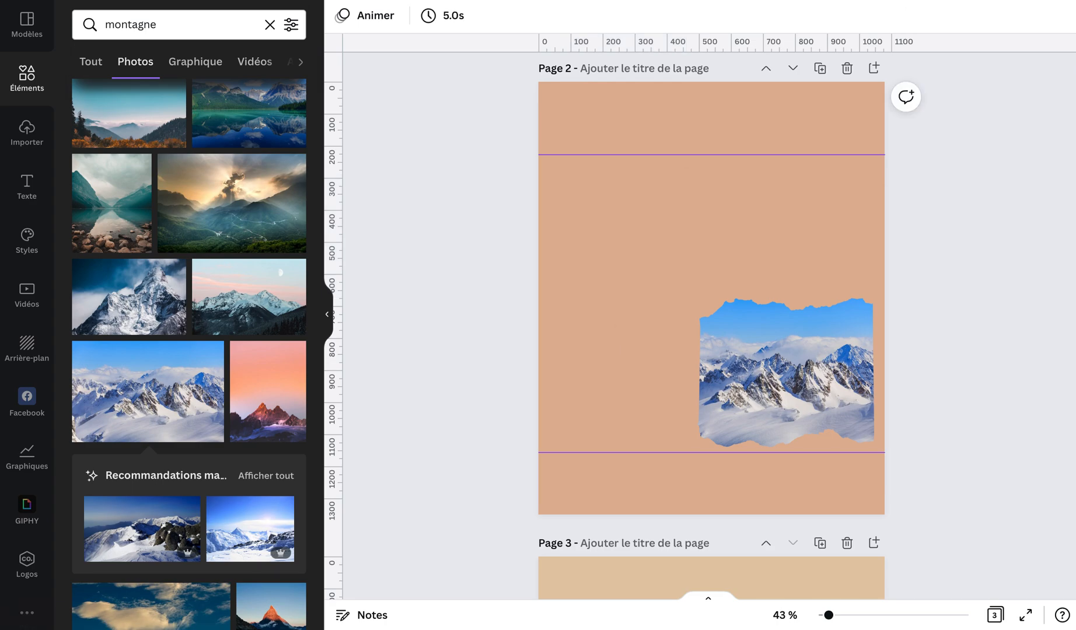
Enlarge the torn-paper frame from its upper left corner until it spans almost the full page width.
{"action": "left_click", "coordinate": [764, 326]}
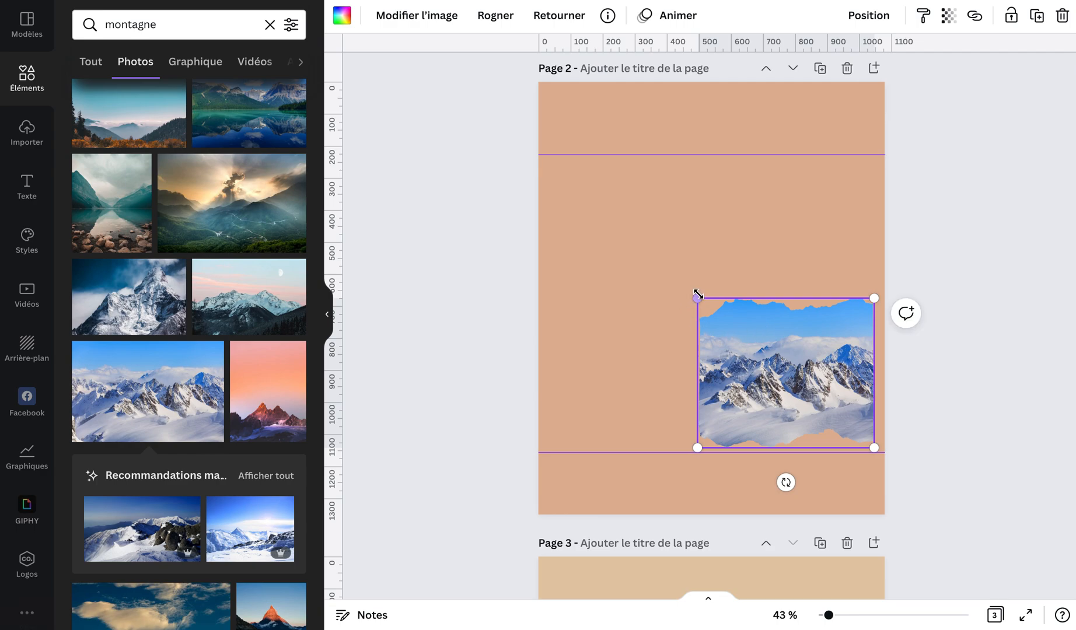
{"action": "left_click_drag", "start_coordinate": [699, 298], "coordinate": [525, 199]}
{"action": "left_click", "coordinate": [972, 216]}
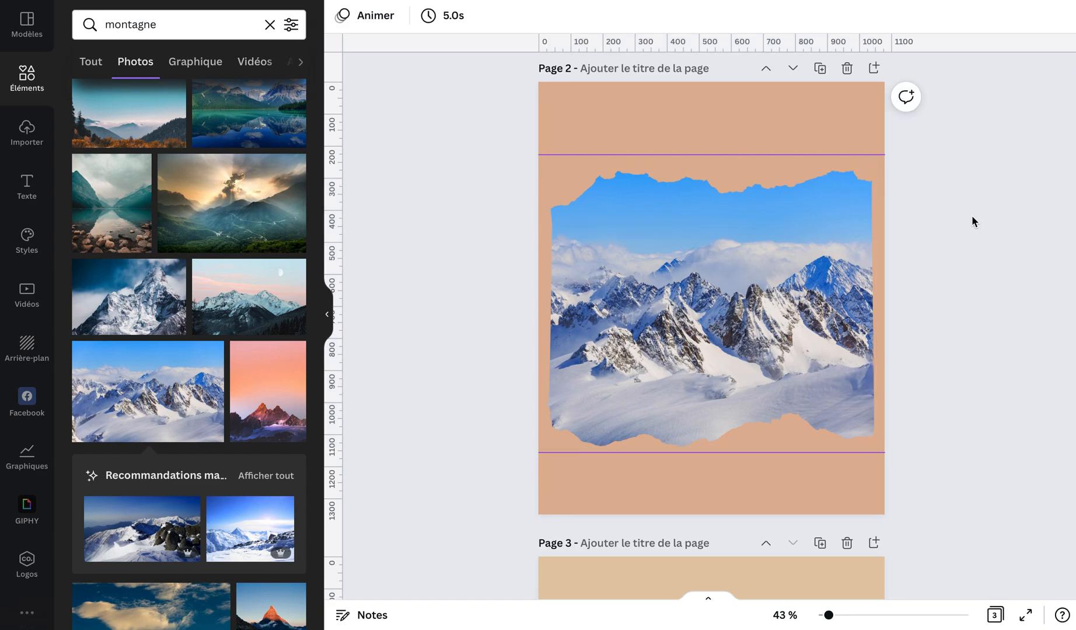
Move the torn-paper frame up against the upper guide and centre it horizontally on page 2.
{"action": "left_click", "coordinate": [725, 338]}
{"action": "left_click_drag", "start_coordinate": [724, 337], "coordinate": [715, 331]}
{"action": "left_click", "coordinate": [768, 470]}
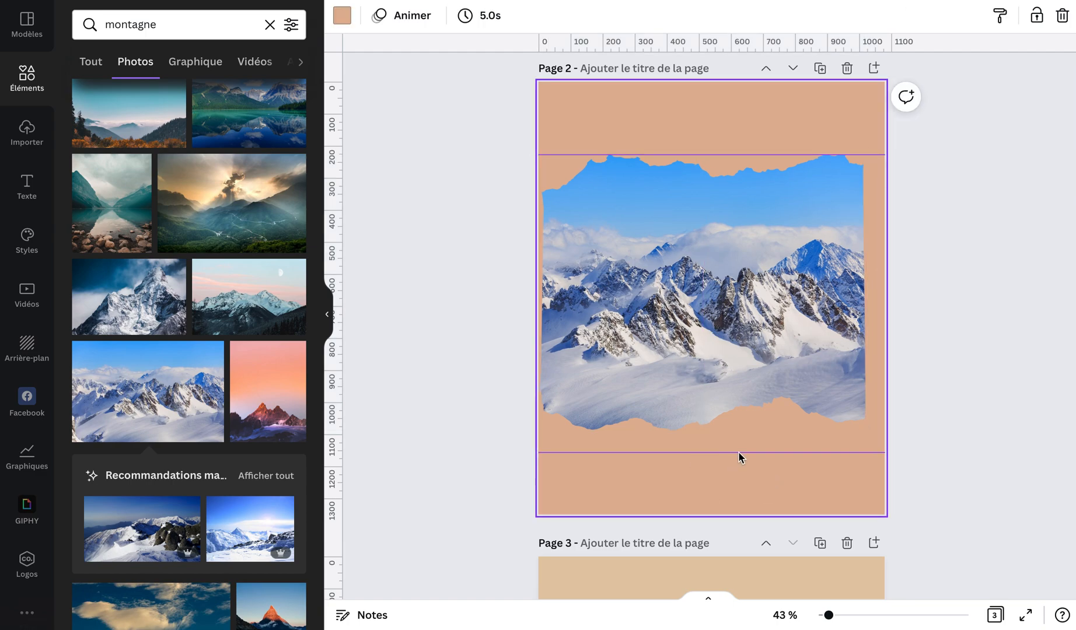
{"action": "left_click_drag", "start_coordinate": [735, 342], "coordinate": [742, 343]}
{"action": "left_click", "coordinate": [779, 482]}
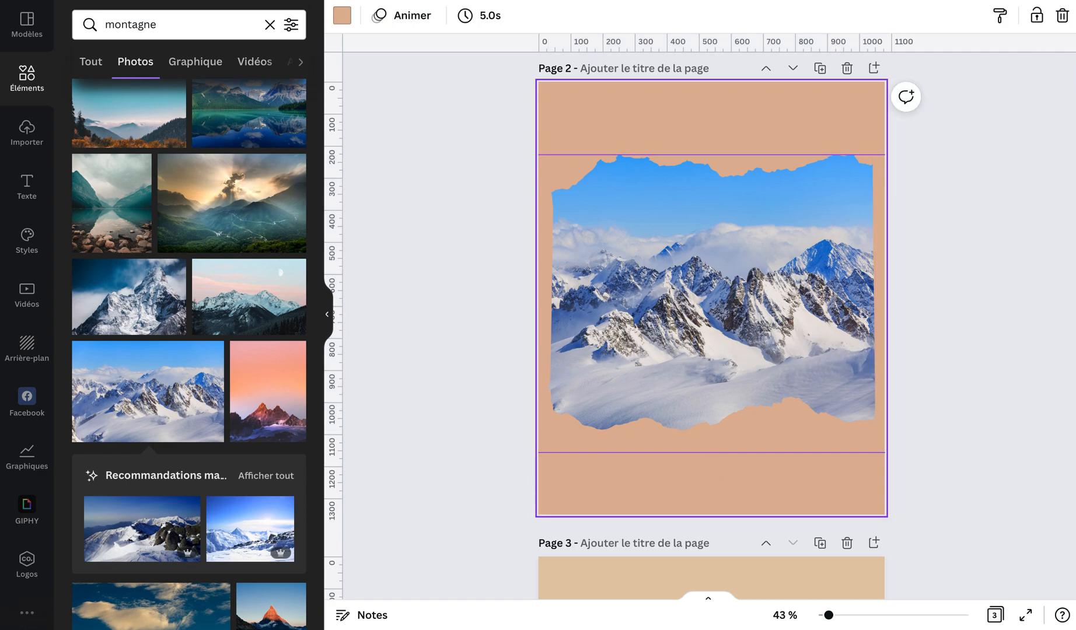
Add a text box reading "Bonnes vacances" across the lower edge of the snowy mountain photo.
{"action": "key", "text": "t"}
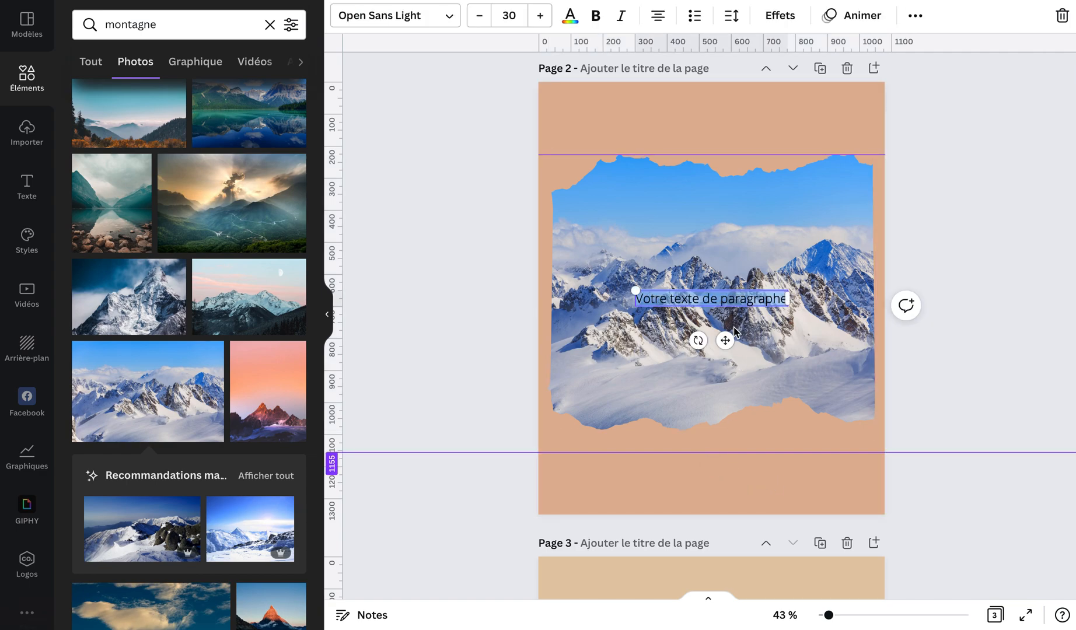
{"action": "left_click_drag", "start_coordinate": [733, 429], "coordinate": [734, 438]}
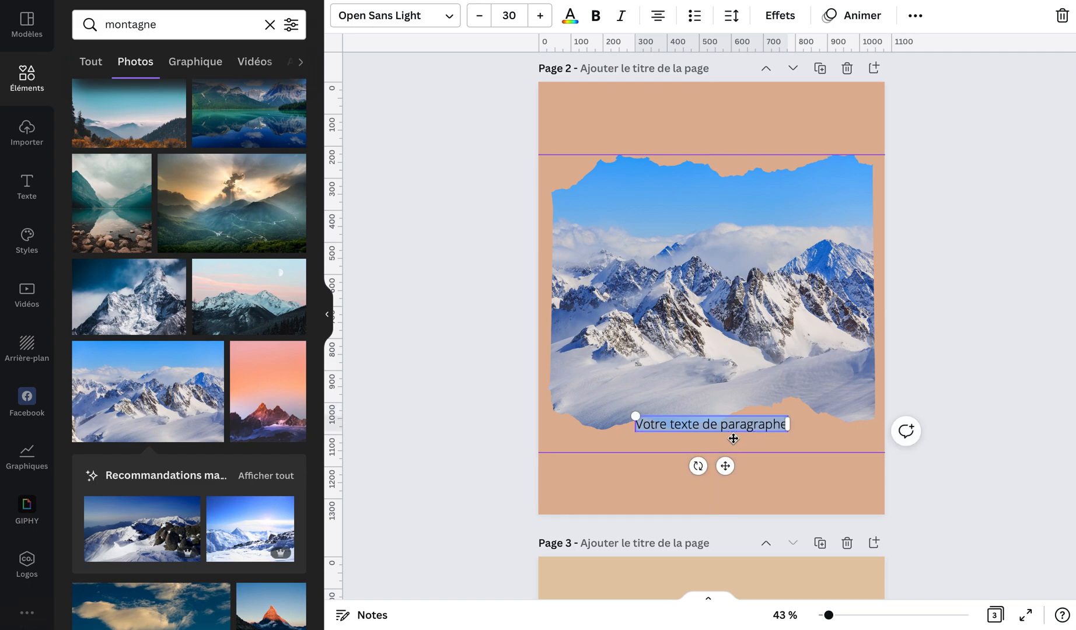
{"action": "type", "text": "Bonnes vacances"}
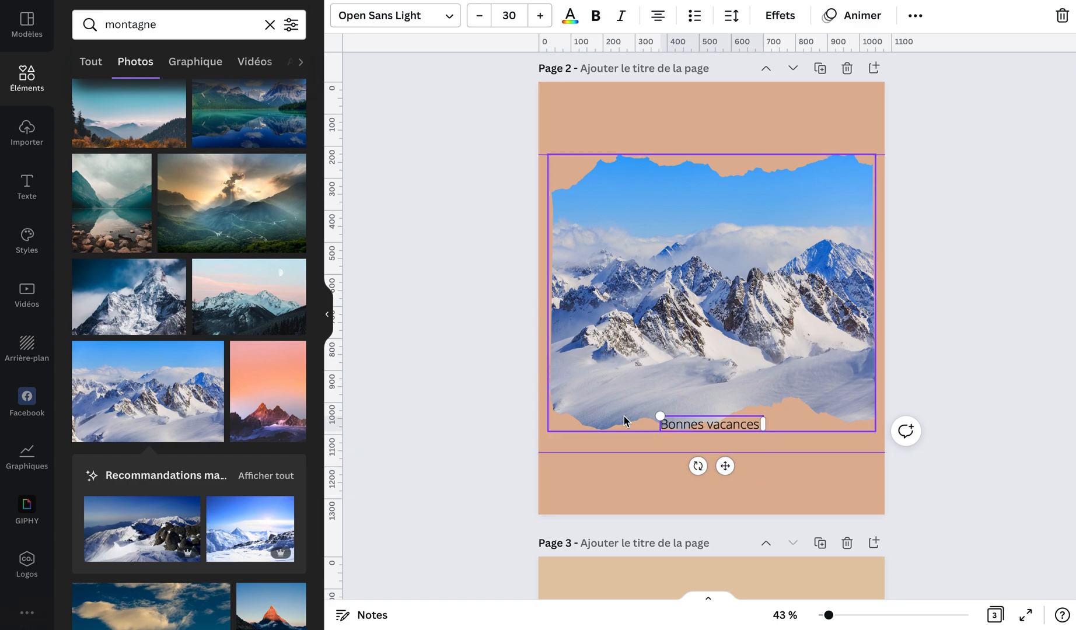
Enlarge the "Bonnes vacances" text to size 63.3 and centre it just above the lower guide.
{"action": "left_click_drag", "start_coordinate": [626, 415], "coordinate": [600, 407]}
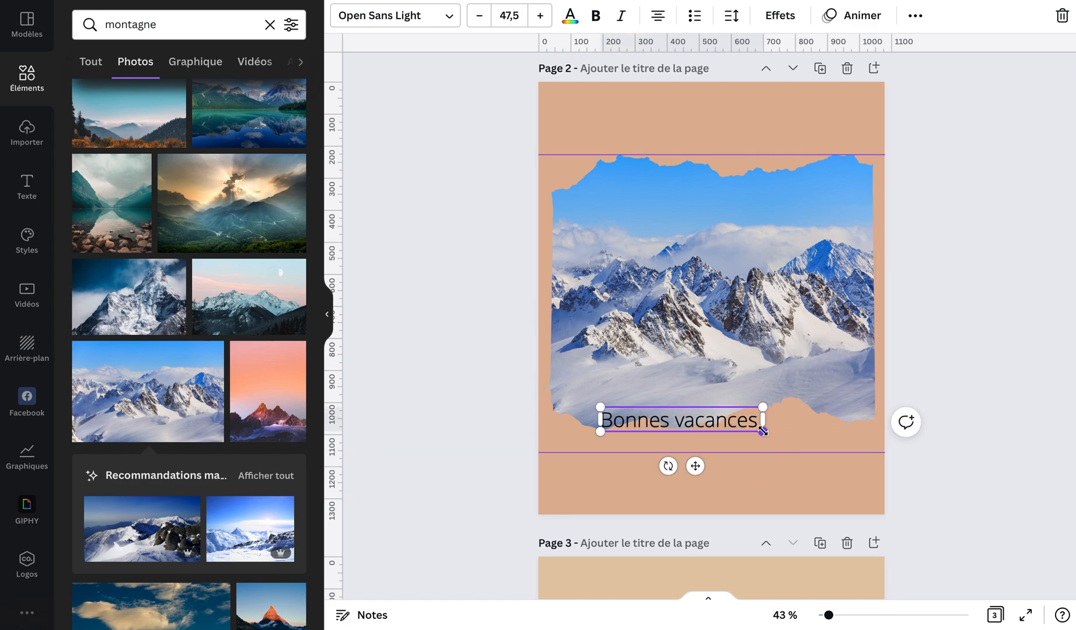
{"action": "left_click_drag", "start_coordinate": [763, 431], "coordinate": [815, 451]}
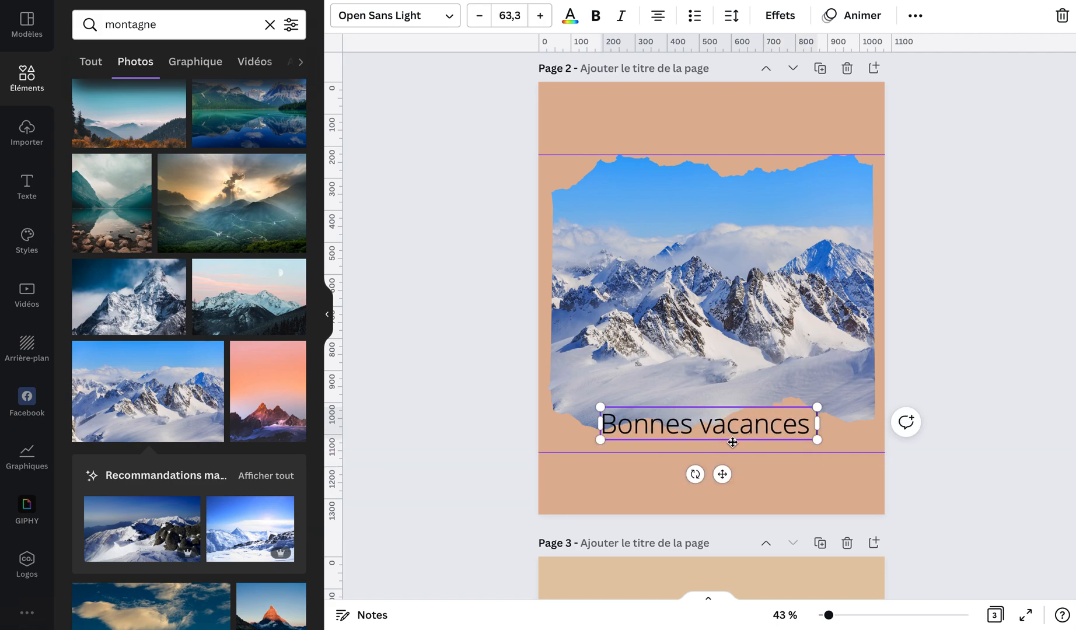
{"action": "left_click_drag", "start_coordinate": [733, 450], "coordinate": [729, 447]}
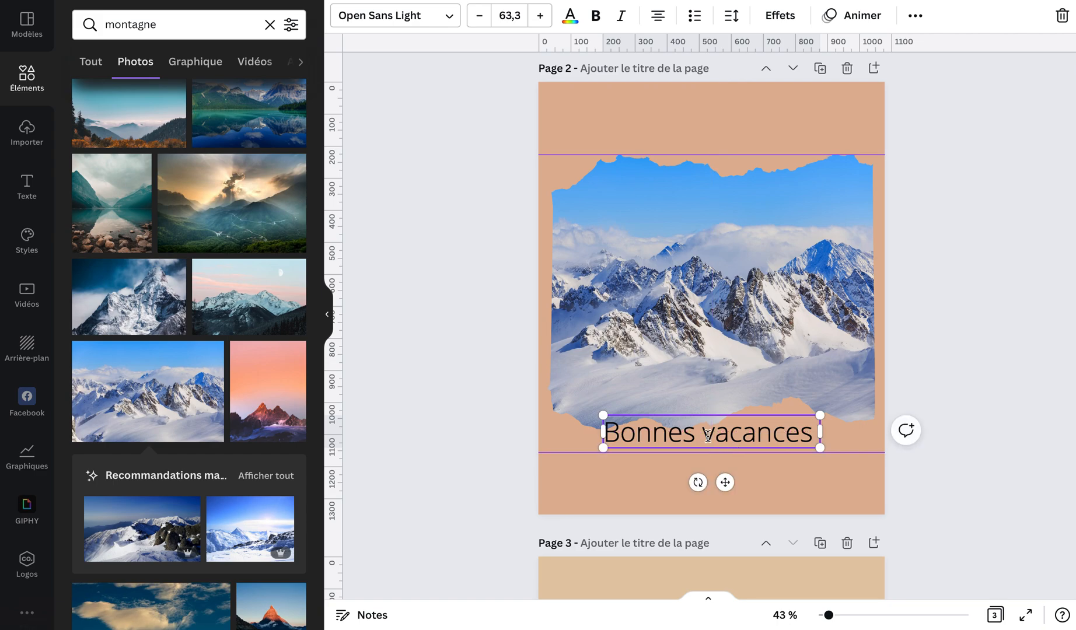
Set the font of the "Bonnes vacances" text to Intro Script and deselect it.
{"action": "left_click", "coordinate": [446, 24]}
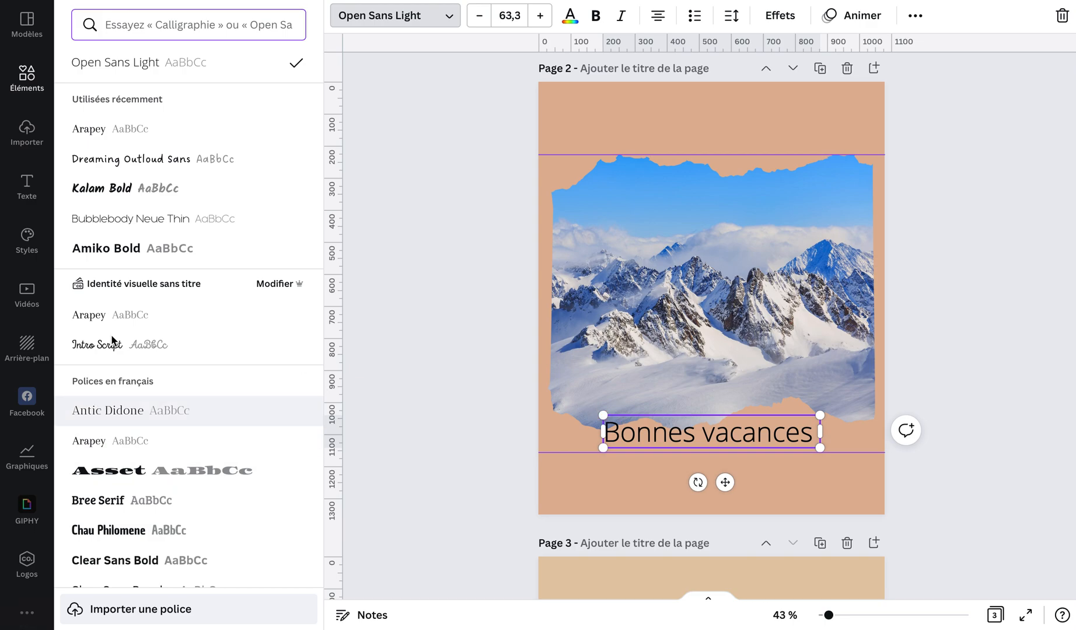
{"action": "left_click", "coordinate": [105, 350]}
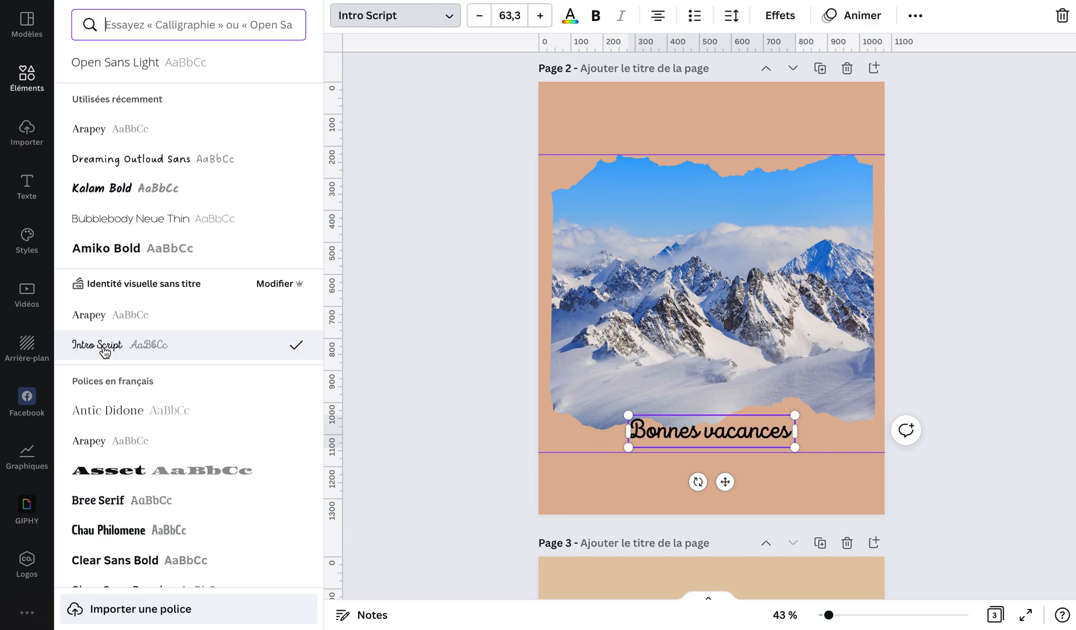
{"action": "key", "text": "Escape"}
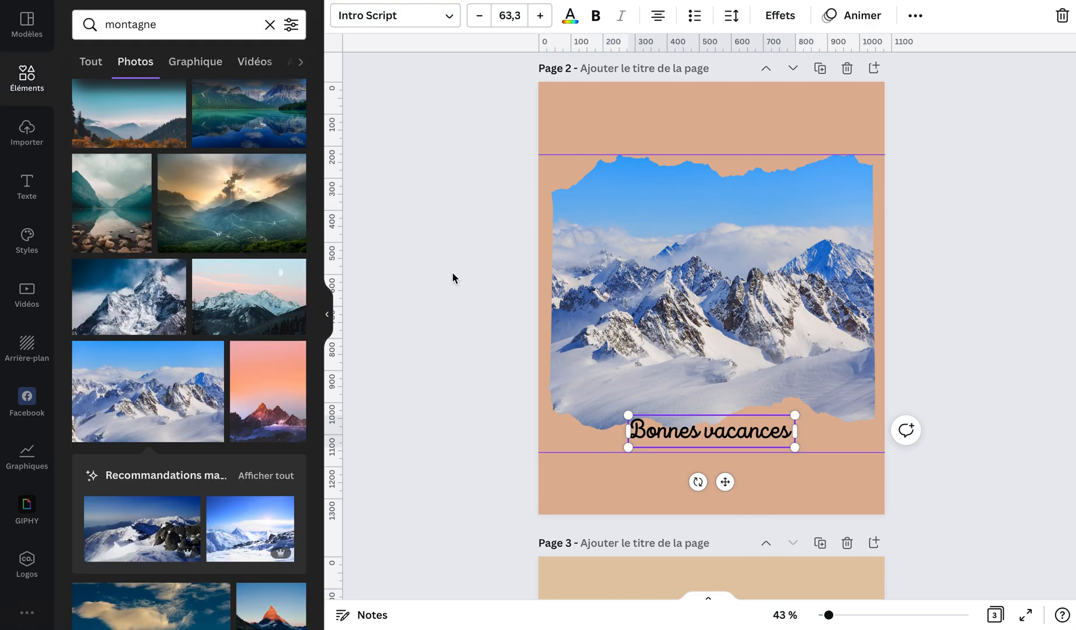
{"action": "key", "text": "Escape"}
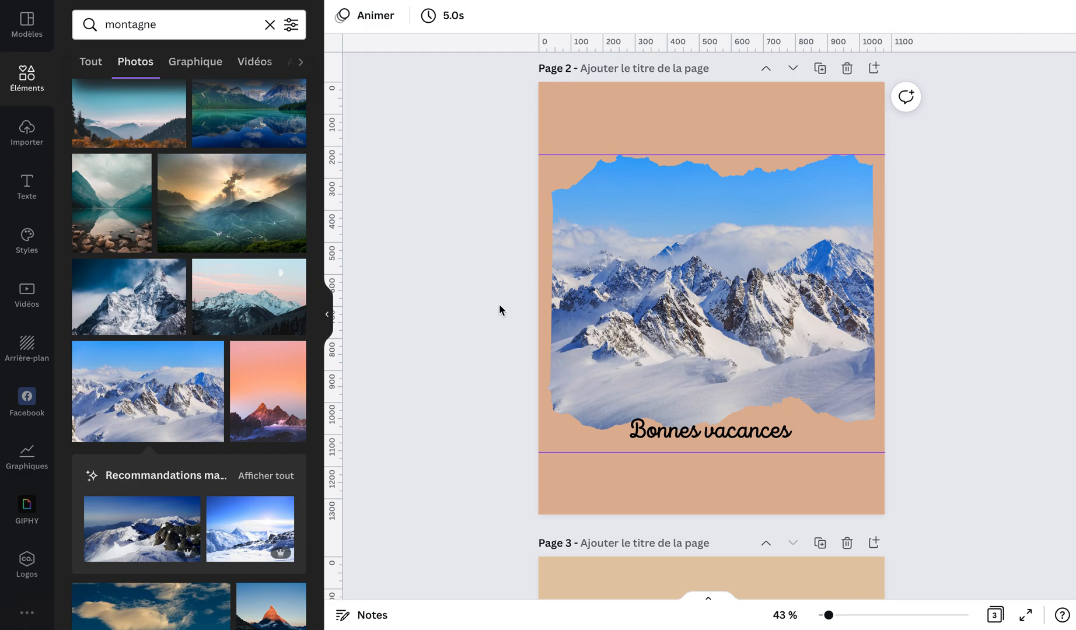
Search the elements for "cadre" and examine the available frame shapes, including brush strokes, polygons and letters, before clearing the search.
{"action": "left_click", "coordinate": [268, 25]}
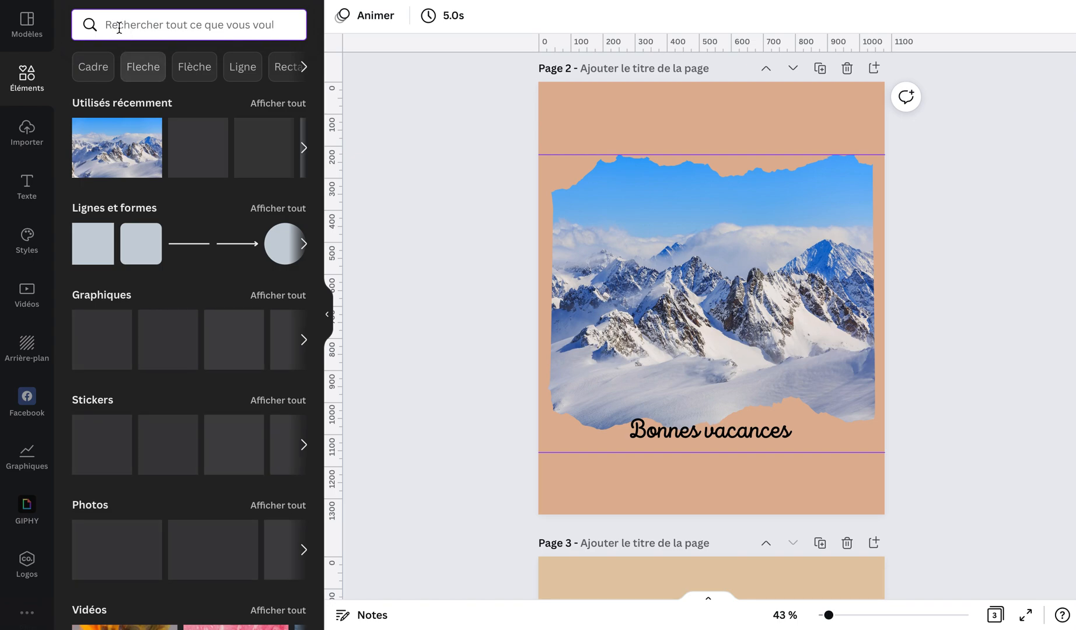
{"action": "left_click", "coordinate": [119, 28]}
{"action": "type", "text": "cadre"}
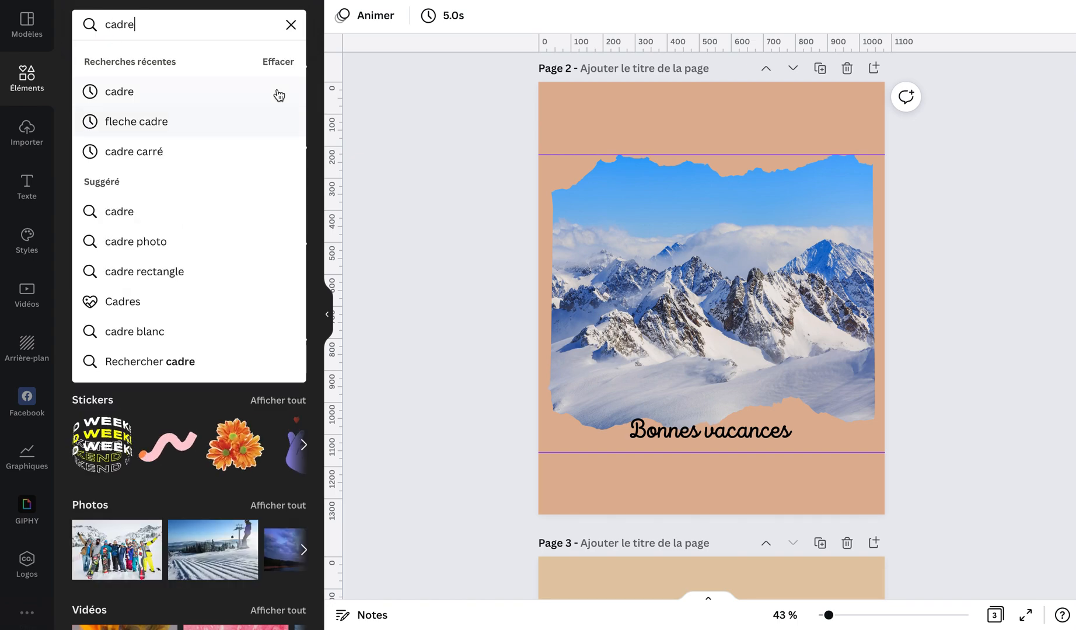
{"action": "left_click", "coordinate": [279, 93]}
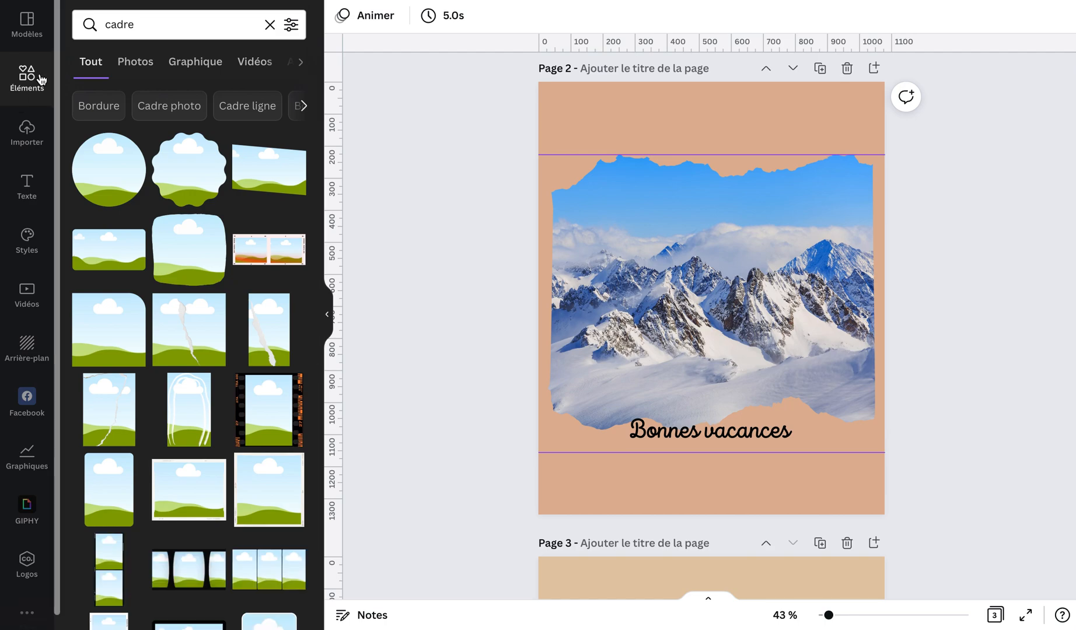
{"action": "scroll", "coordinate": [225, 532], "scroll_direction": "down", "scroll_amount": 3}
{"action": "scroll", "coordinate": [221, 513], "scroll_direction": "down", "scroll_amount": 2}
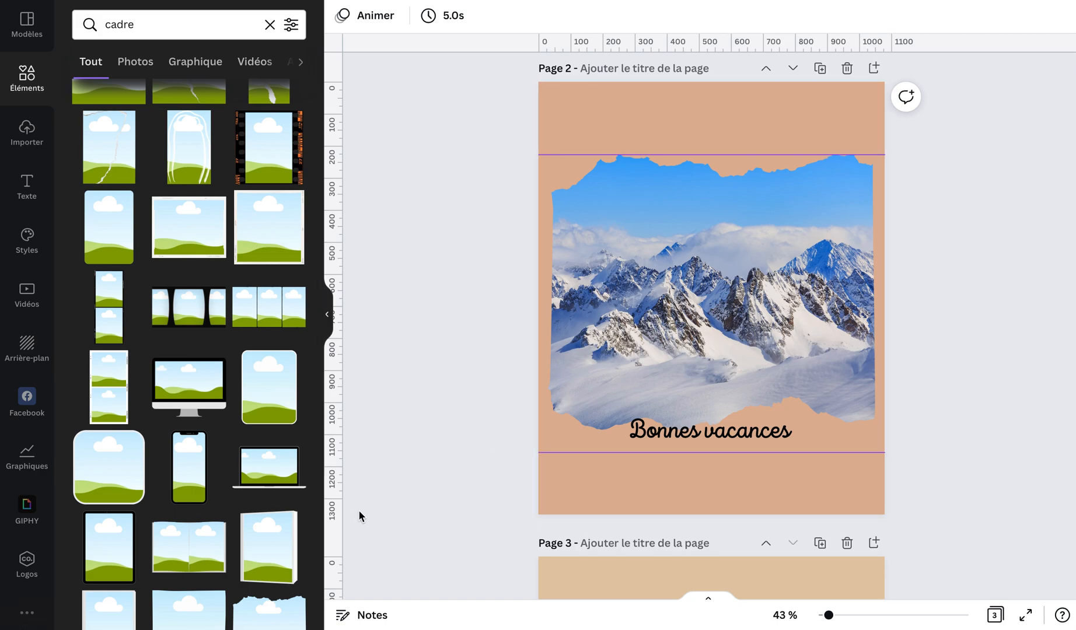
{"action": "scroll", "coordinate": [266, 567], "scroll_direction": "down", "scroll_amount": 2}
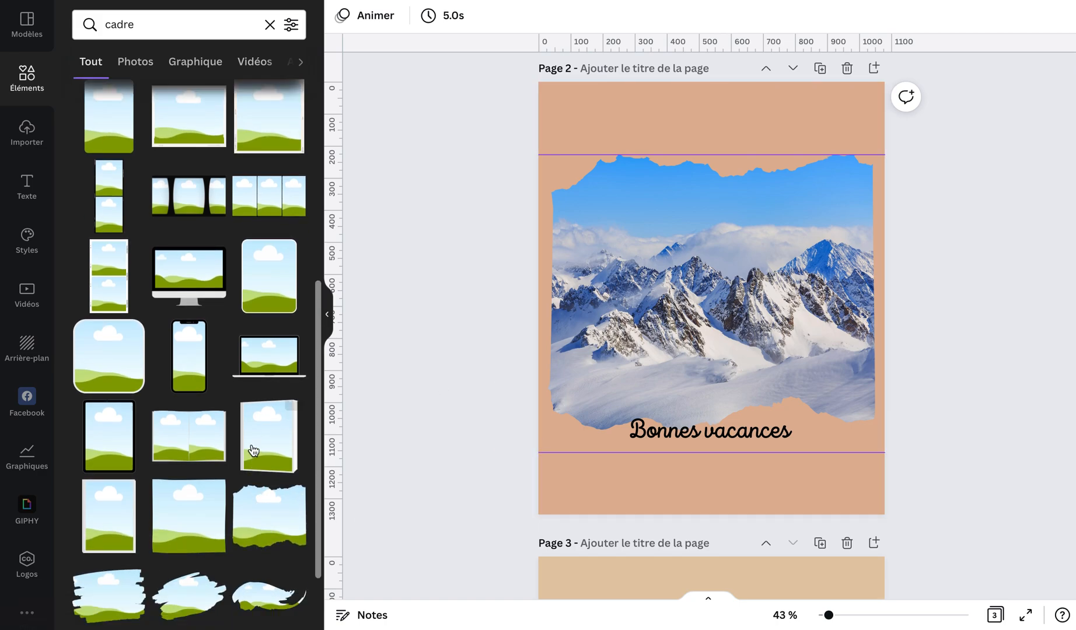
{"action": "scroll", "coordinate": [268, 462], "scroll_direction": "down", "scroll_amount": 12}
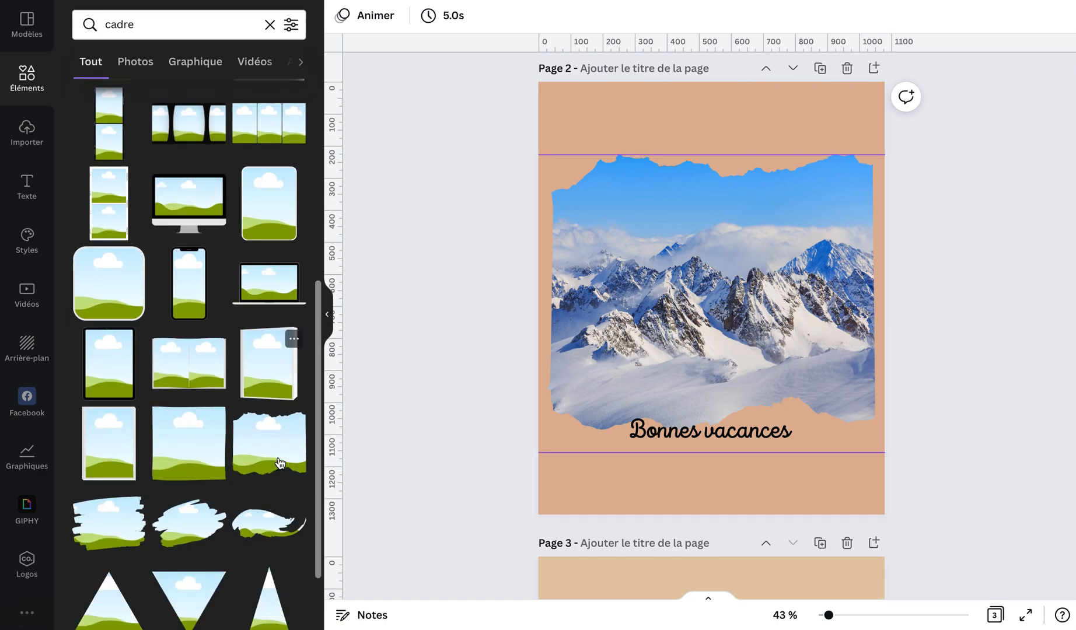
{"action": "scroll", "coordinate": [280, 463], "scroll_direction": "down", "scroll_amount": 3}
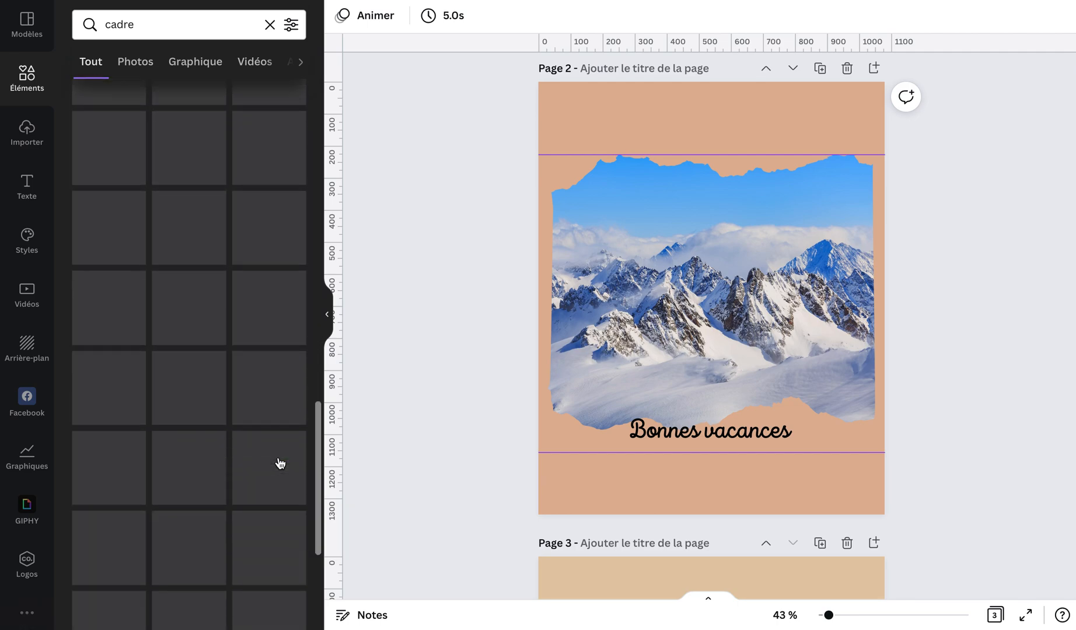
{"action": "scroll", "coordinate": [279, 457], "scroll_direction": "down", "scroll_amount": 2}
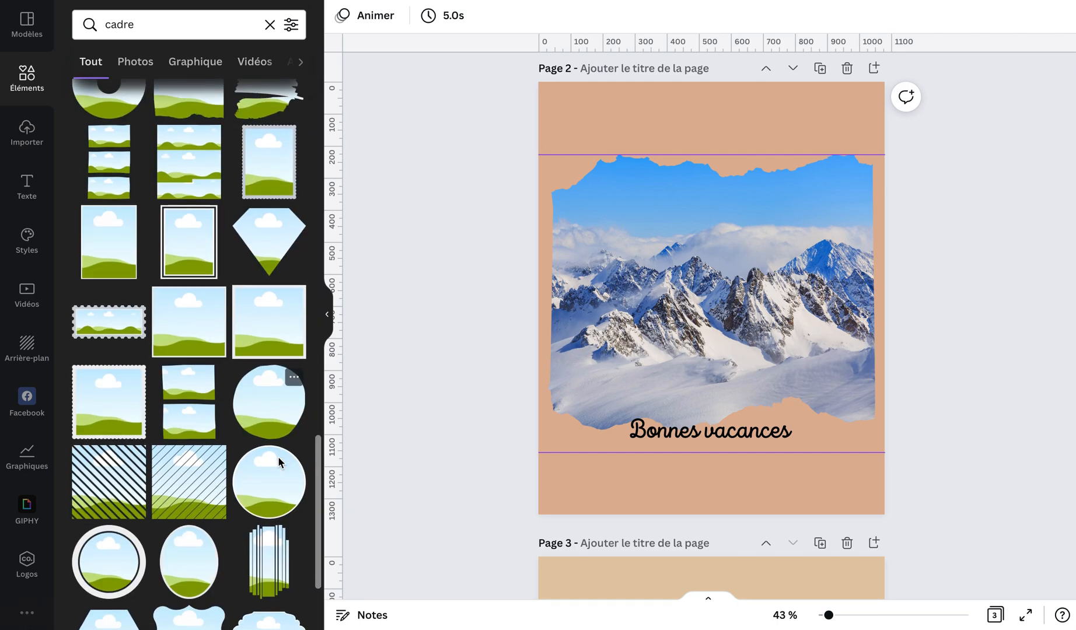
{"action": "scroll", "coordinate": [279, 458], "scroll_direction": "down", "scroll_amount": 5}
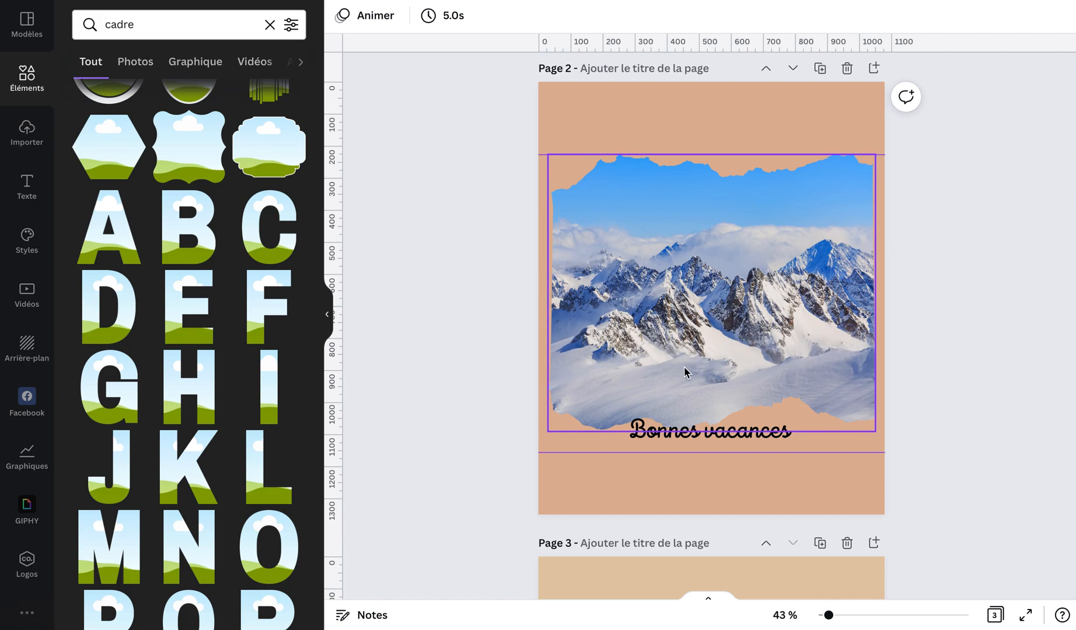
{"action": "left_click", "coordinate": [270, 26]}
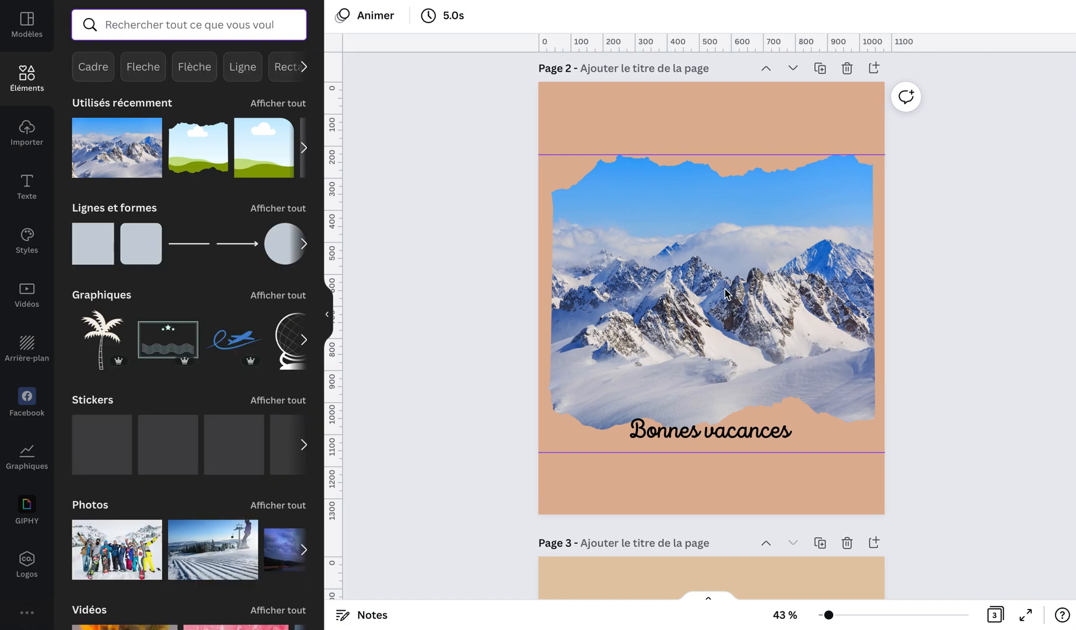
Delete the snowy mountain photo and its torn-paper frame from page 2, keeping the "Bonnes vacances" text.
{"action": "left_click", "coordinate": [725, 291]}
{"action": "key", "text": "Delete"}
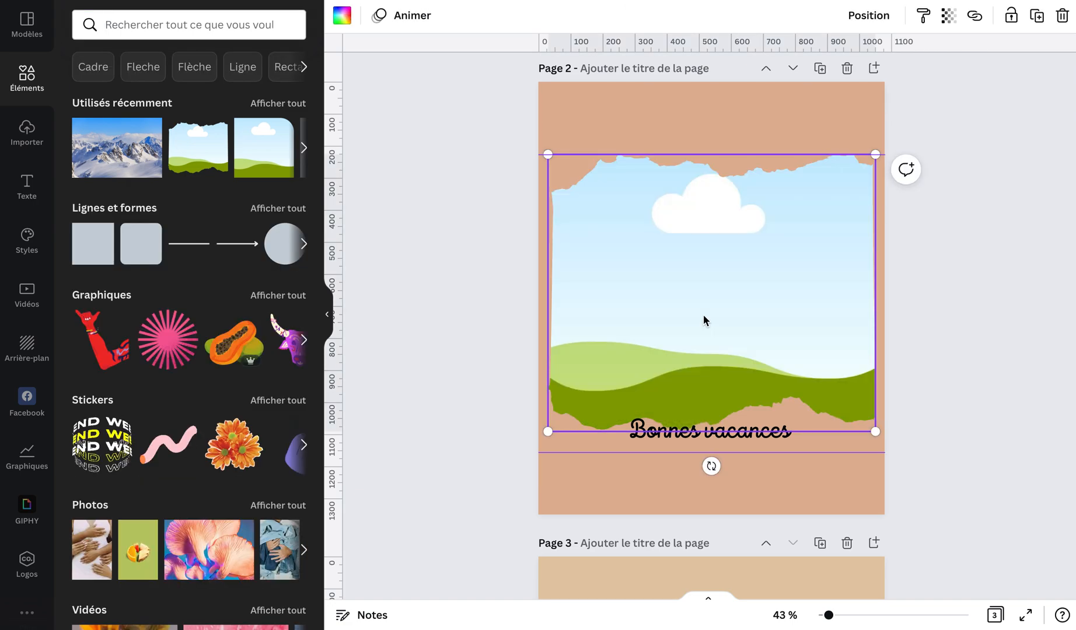
{"action": "key", "text": "Delete"}
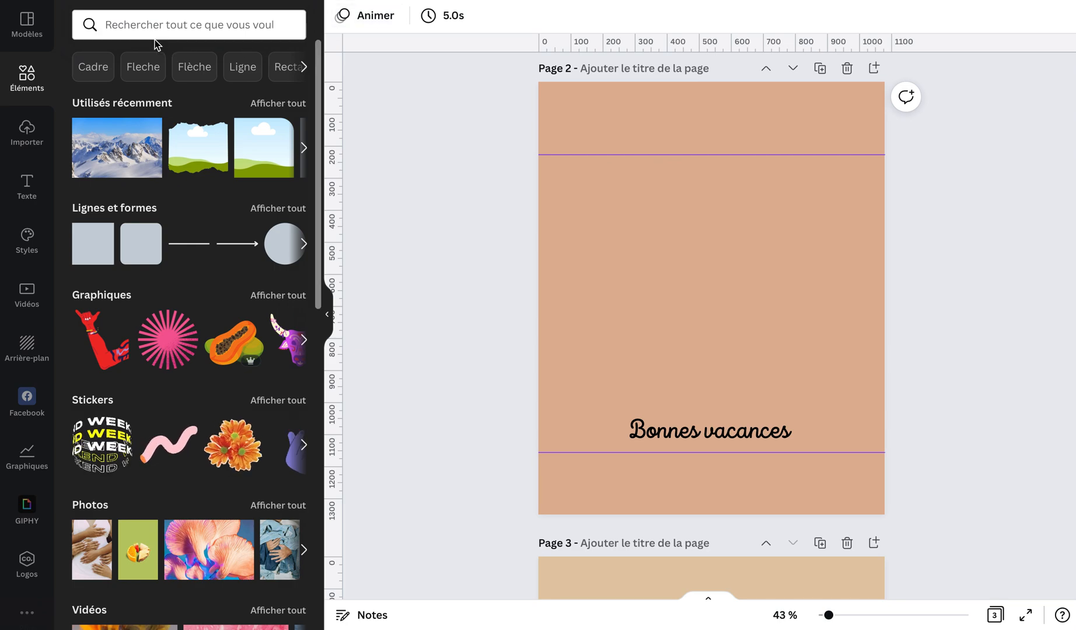
Search the elements for "polaroid", add the white polaroid with a black window to page 2 and enlarge it between the guides.
{"action": "left_click", "coordinate": [174, 24]}
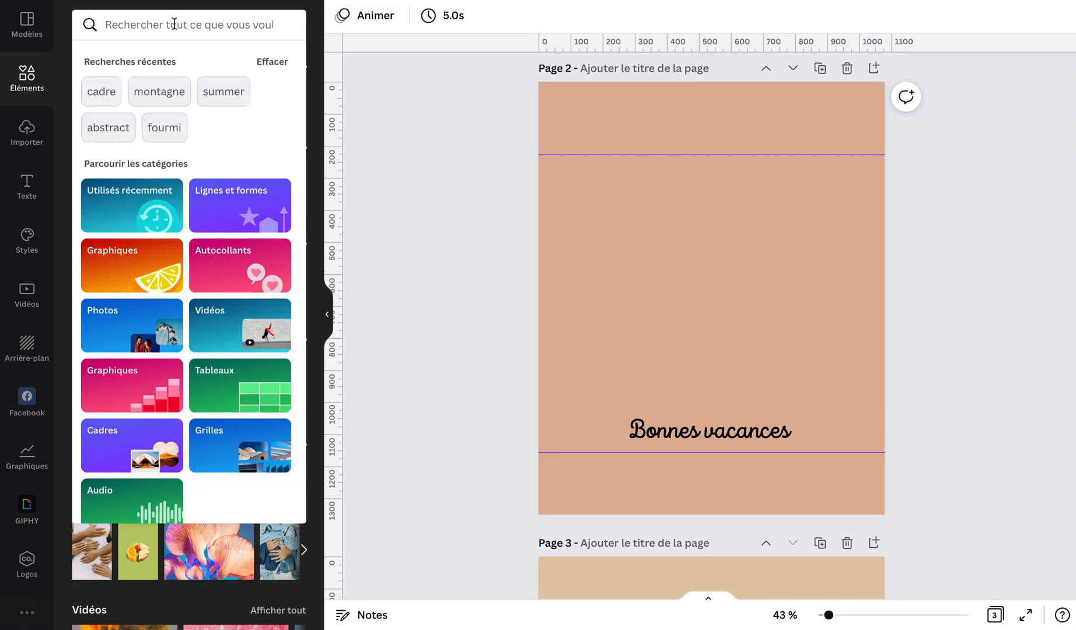
{"action": "type", "text": "polaroid"}
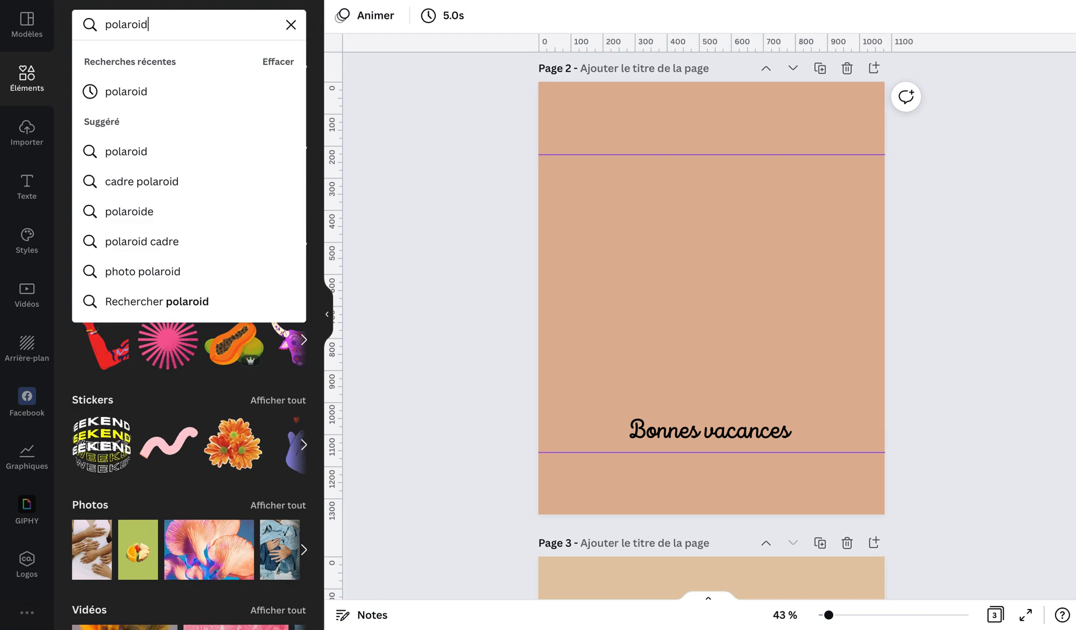
{"action": "key", "text": "Return"}
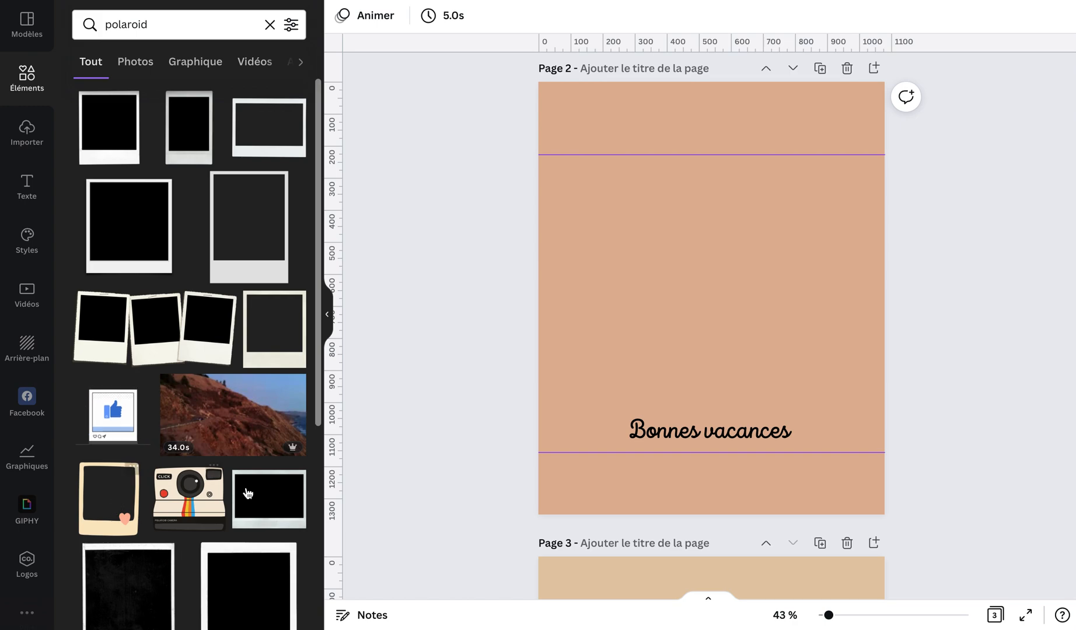
{"action": "left_click", "coordinate": [133, 218]}
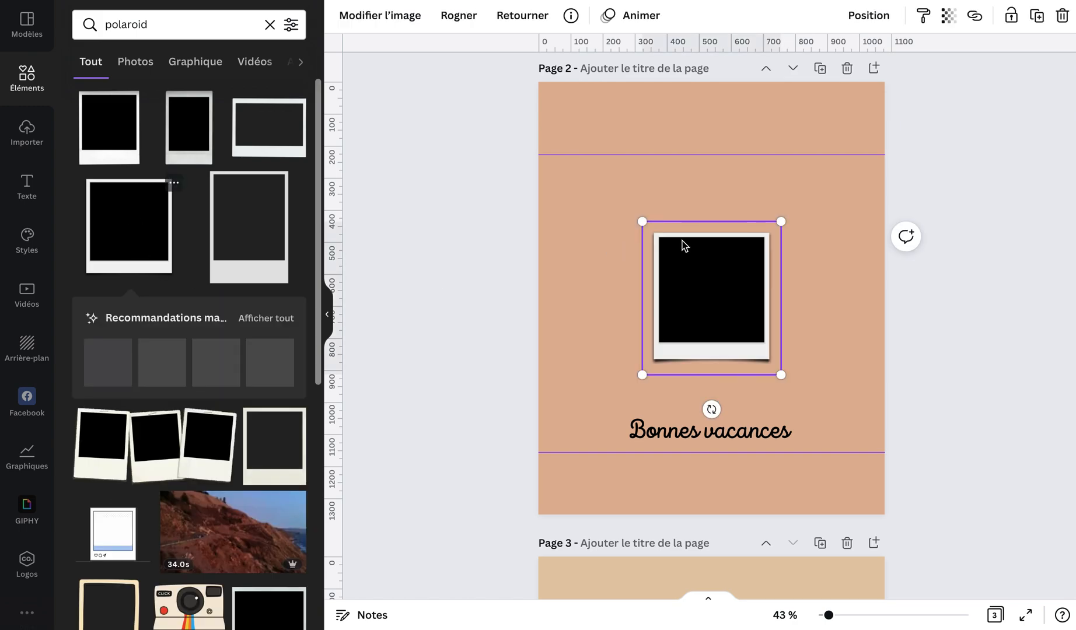
{"action": "left_click_drag", "start_coordinate": [642, 223], "coordinate": [571, 174]}
{"action": "left_click_drag", "start_coordinate": [781, 375], "coordinate": [858, 413]}
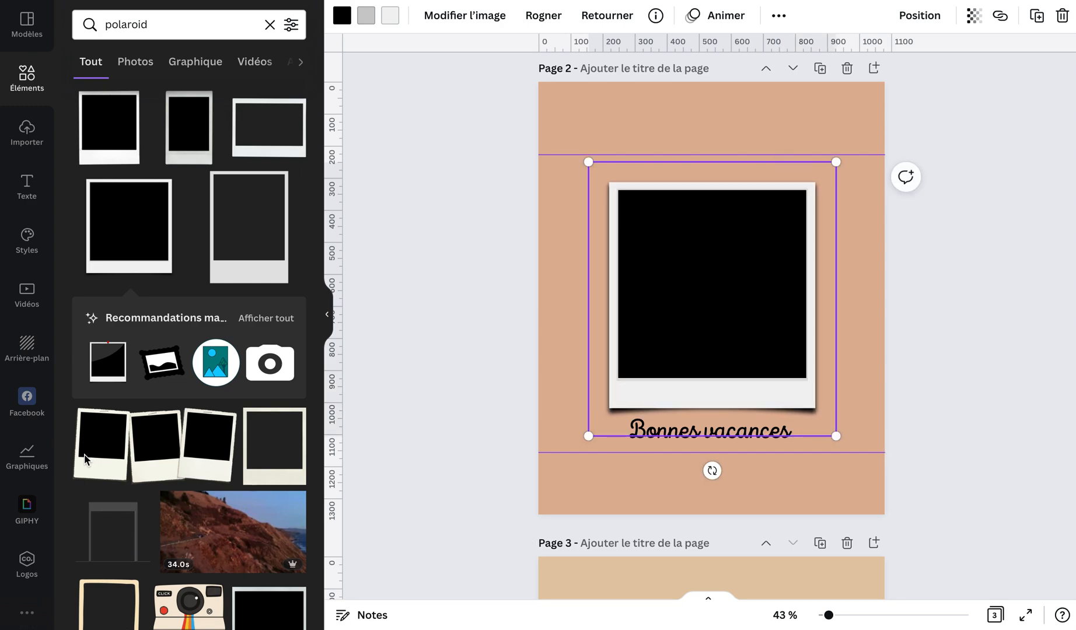
Add the uploaded hazy mountain landscape photo to page 2, scale it down and align it over the polaroid's black window.
{"action": "left_click", "coordinate": [27, 132]}
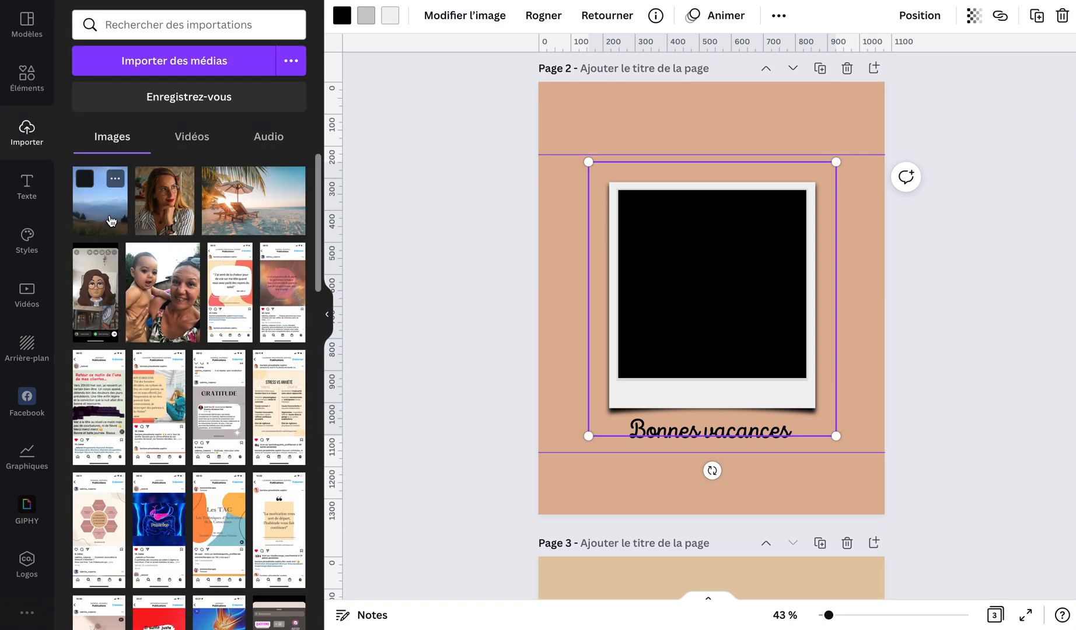
{"action": "left_click", "coordinate": [111, 221]}
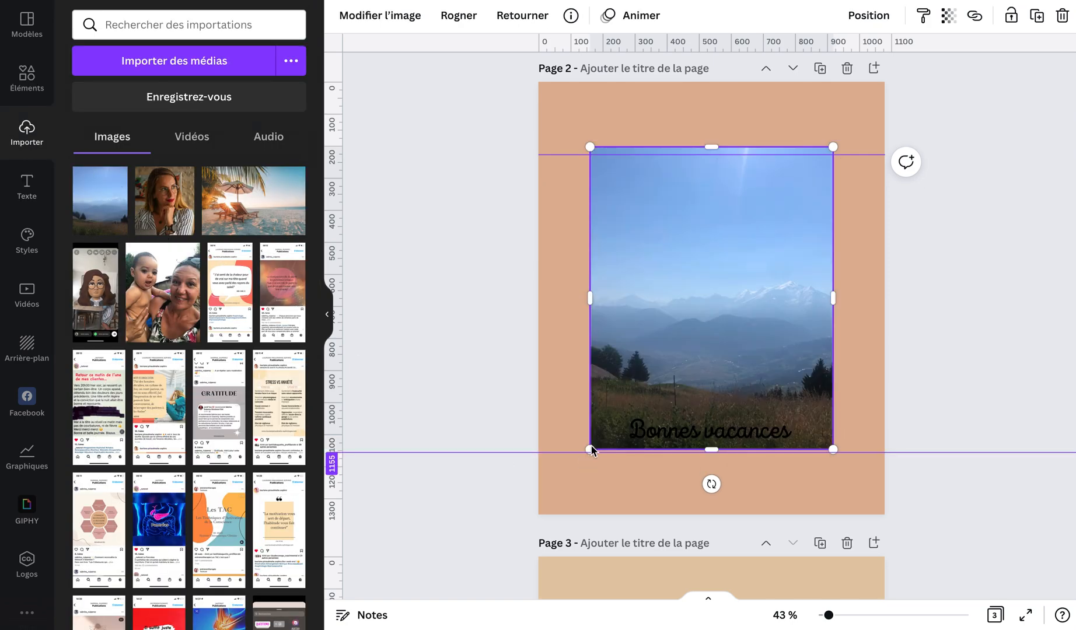
{"action": "left_click_drag", "start_coordinate": [590, 448], "coordinate": [648, 378]}
{"action": "left_click_drag", "start_coordinate": [742, 306], "coordinate": [715, 307]}
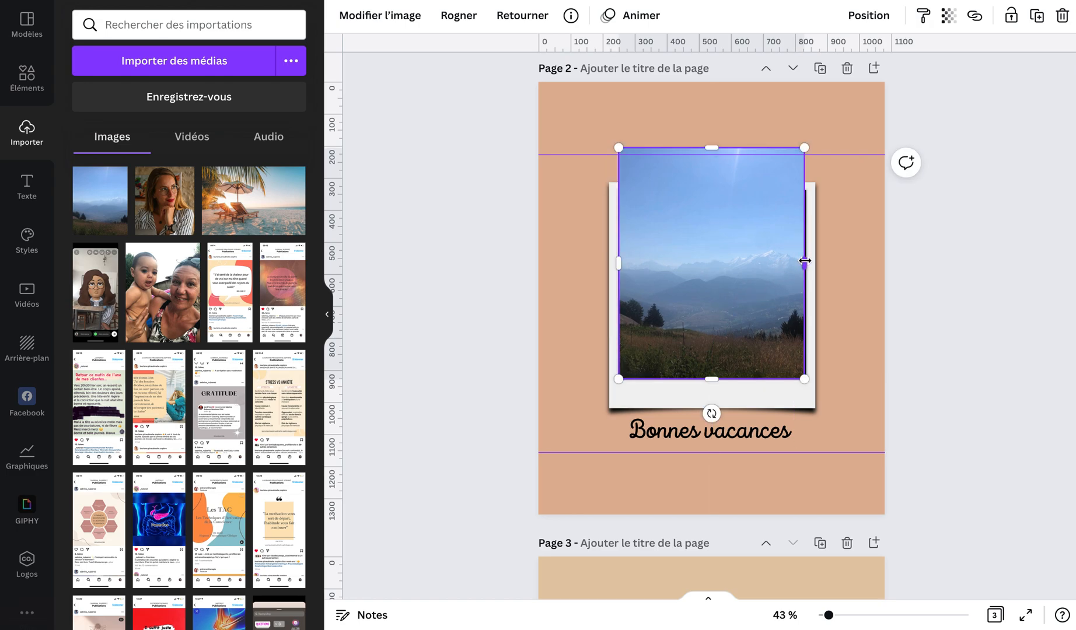
Crop the right and upper edges of the landscape photo to fit exactly inside the polaroid's black window.
{"action": "left_click_drag", "start_coordinate": [806, 261], "coordinate": [806, 262]}
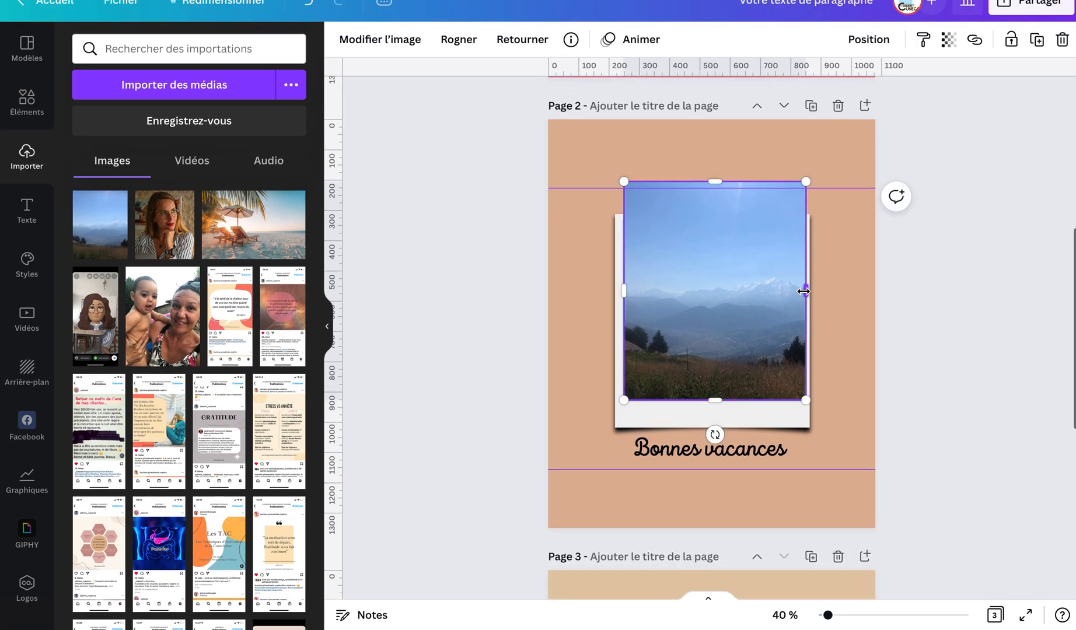
{"action": "left_click_drag", "start_coordinate": [801, 291], "coordinate": [798, 290]}
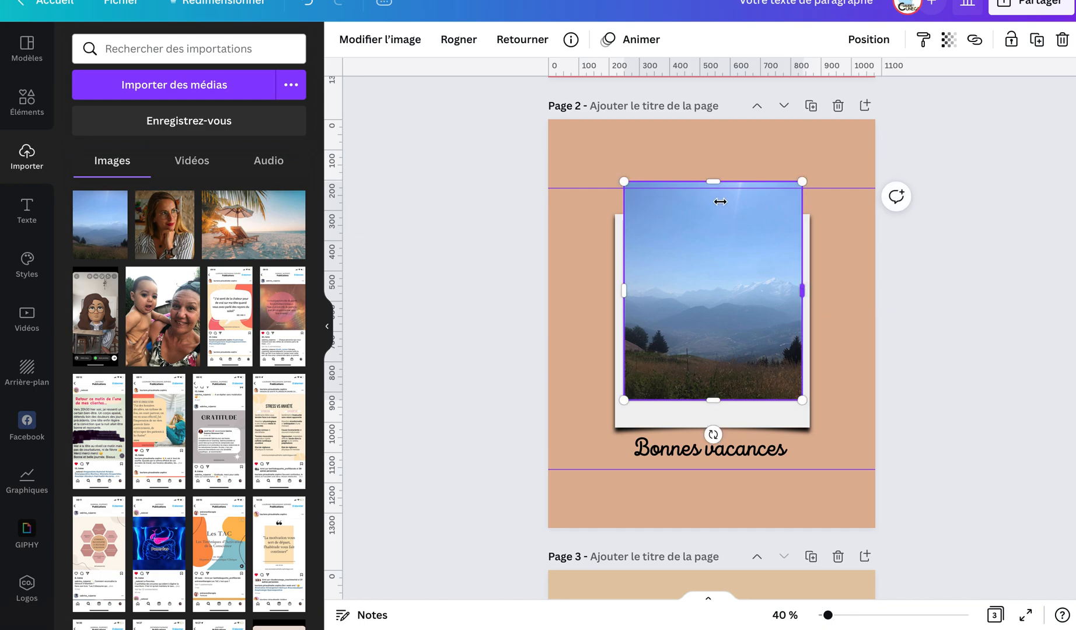
{"action": "left_click_drag", "start_coordinate": [719, 199], "coordinate": [723, 222]}
{"action": "left_click", "coordinate": [938, 264]}
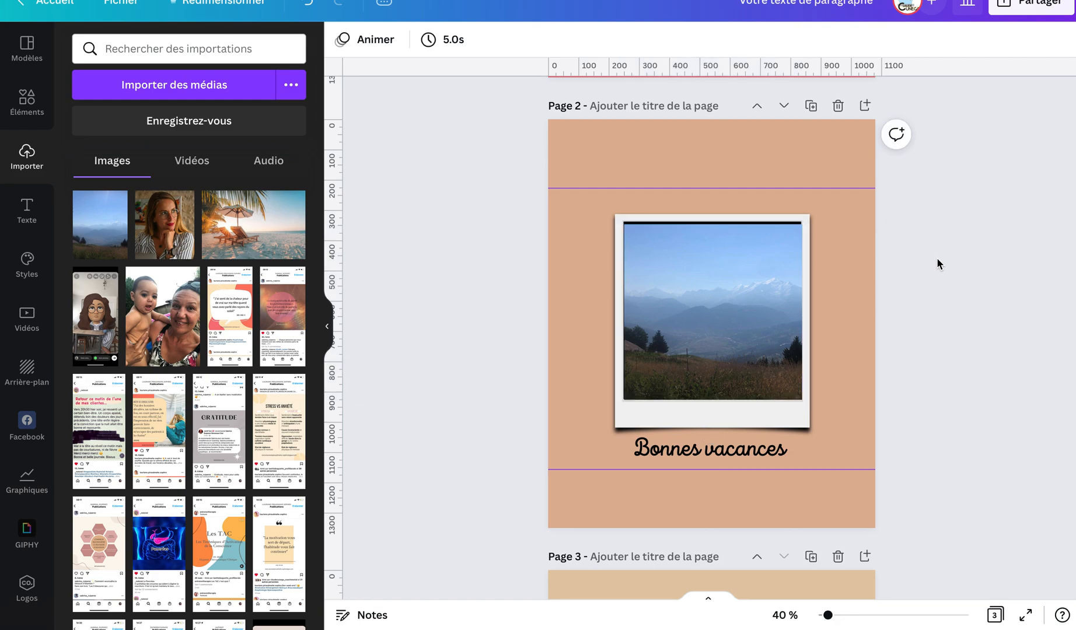
{"action": "left_click", "coordinate": [750, 292]}
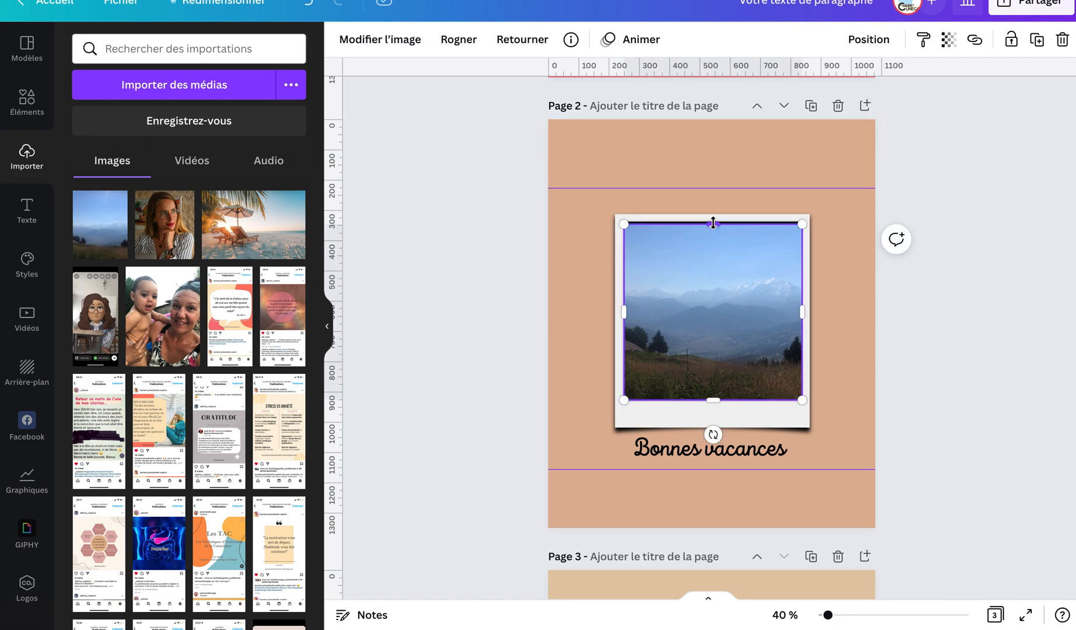
{"action": "left_click_drag", "start_coordinate": [712, 222], "coordinate": [711, 220]}
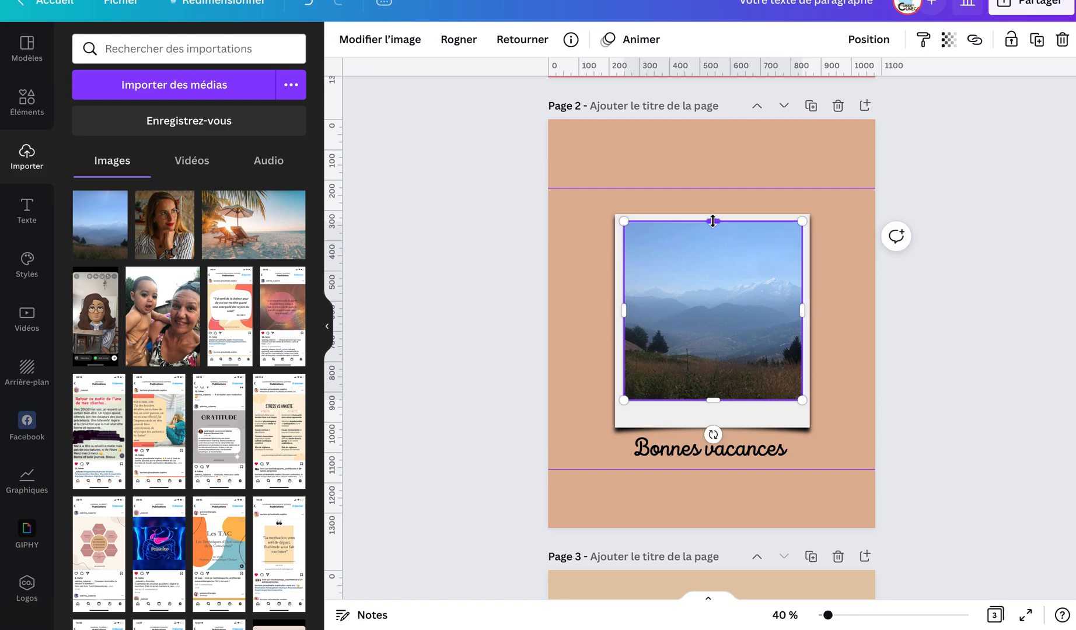
Move the "Bonnes vacances" text up onto the polaroid's white lower border and deselect it.
{"action": "left_click", "coordinate": [750, 457]}
{"action": "left_click_drag", "start_coordinate": [750, 457], "coordinate": [749, 427]}
{"action": "left_click", "coordinate": [974, 403]}
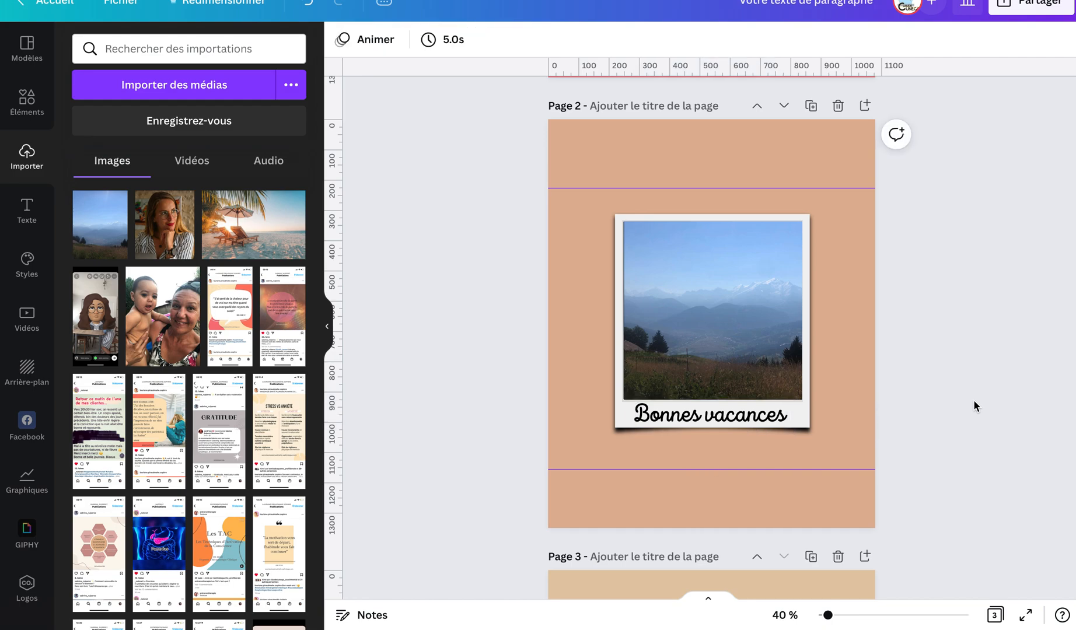